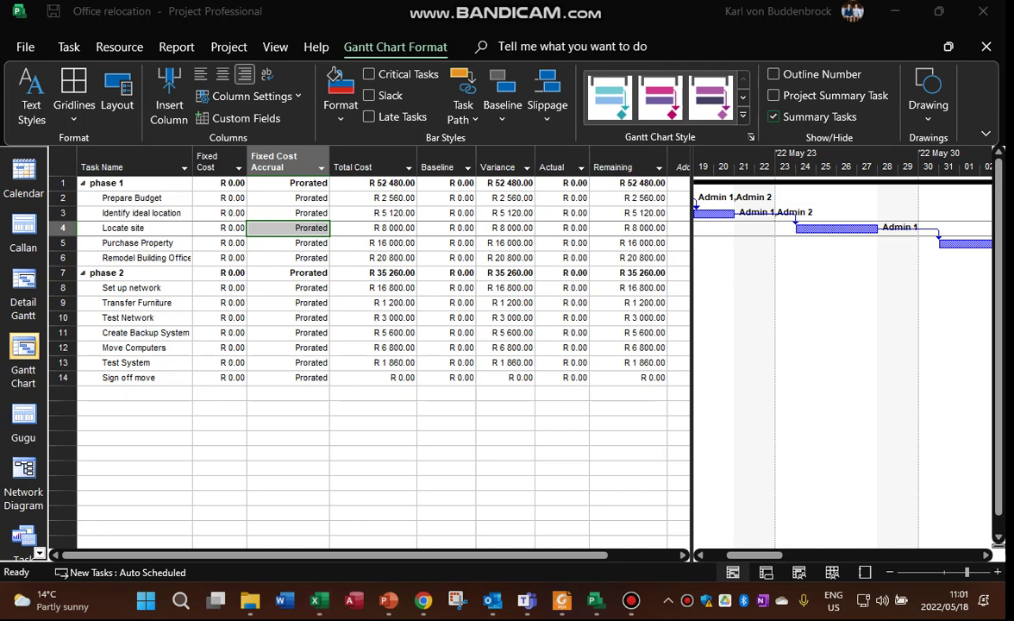
# Step: Create a blank Excel workbook and arrange it side by side with the Office relocation project window
pyautogui.moveTo(0, 173); pyautogui.dragTo(348, 33)
pyautogui.click(612, 145)
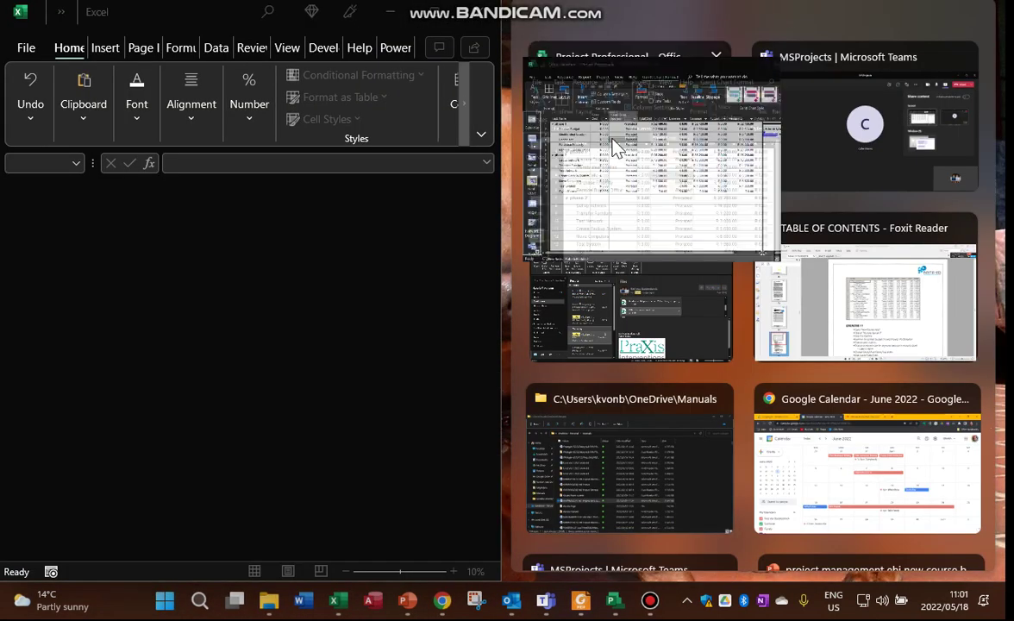
pyautogui.click(29, 50)
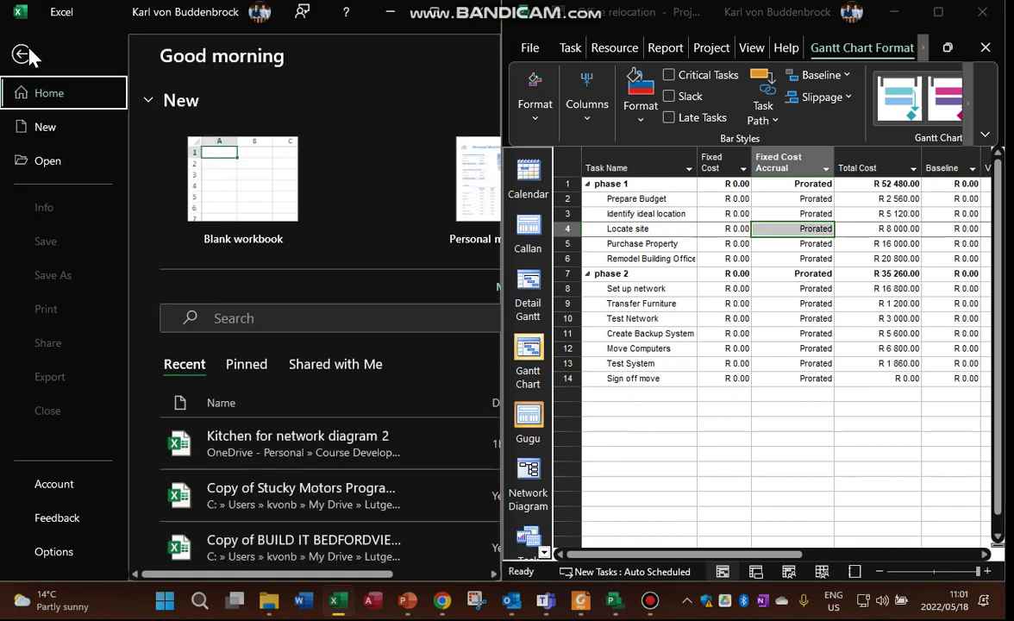
pyautogui.click(40, 130)
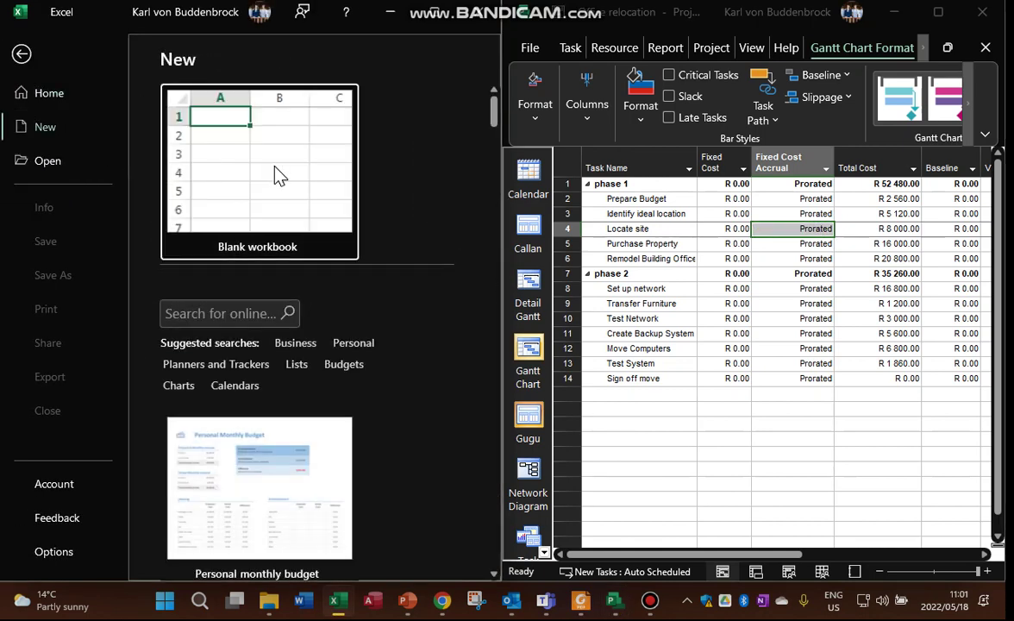
pyautogui.click(275, 168)
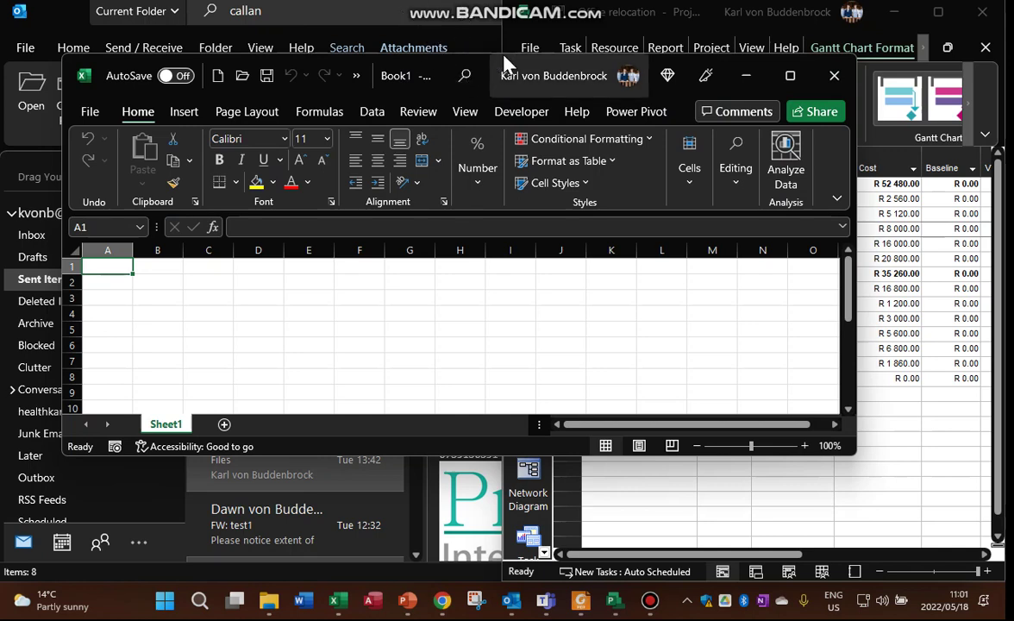
pyautogui.moveTo(478, 76); pyautogui.dragTo(347, 38)
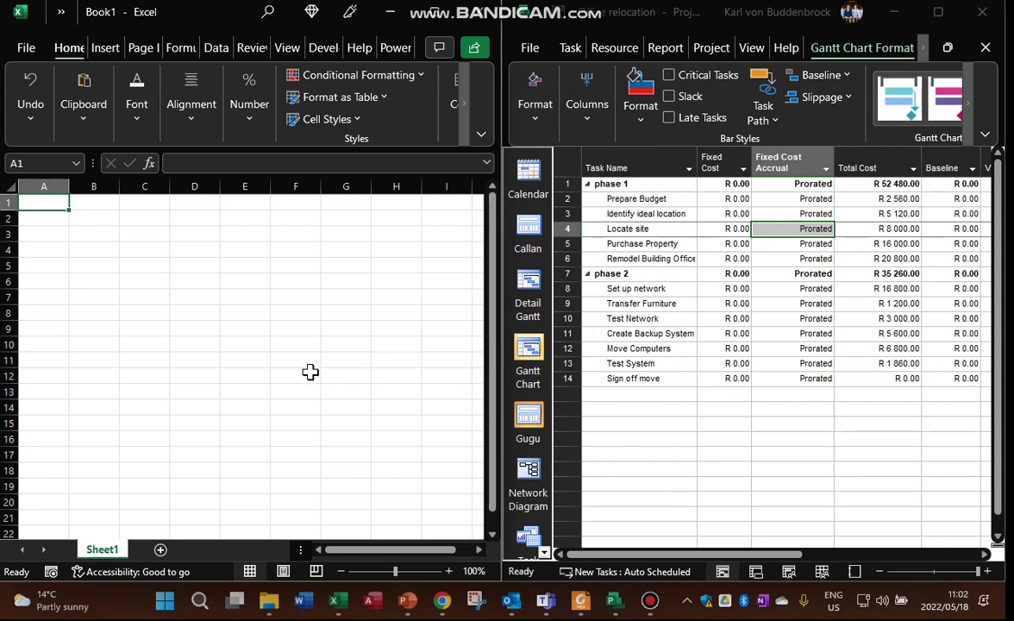
# Step: Copy the cost table cells of all 14 tasks, from the Task Name column through the Remaining column
pyautogui.click(662, 258)
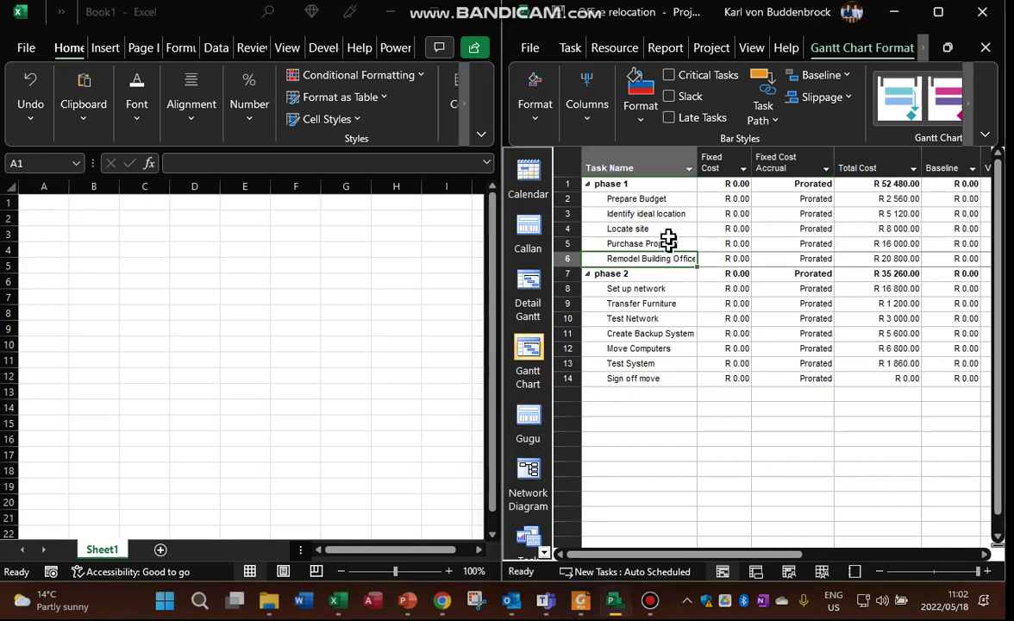
pyautogui.moveTo(627, 184); pyautogui.dragTo(793, 384)
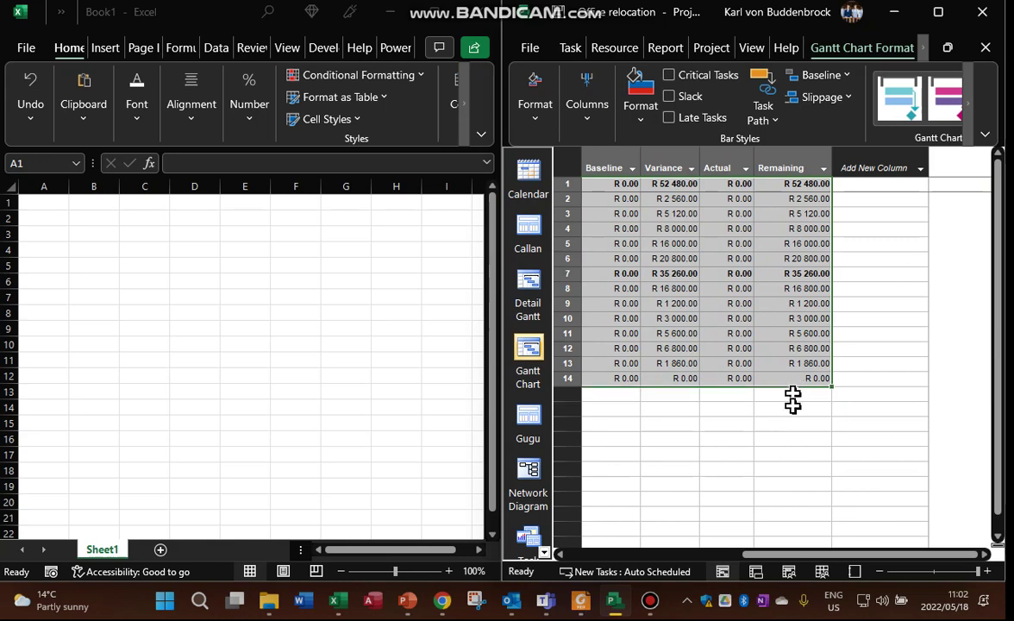
pyautogui.moveTo(781, 556); pyautogui.dragTo(700, 554)
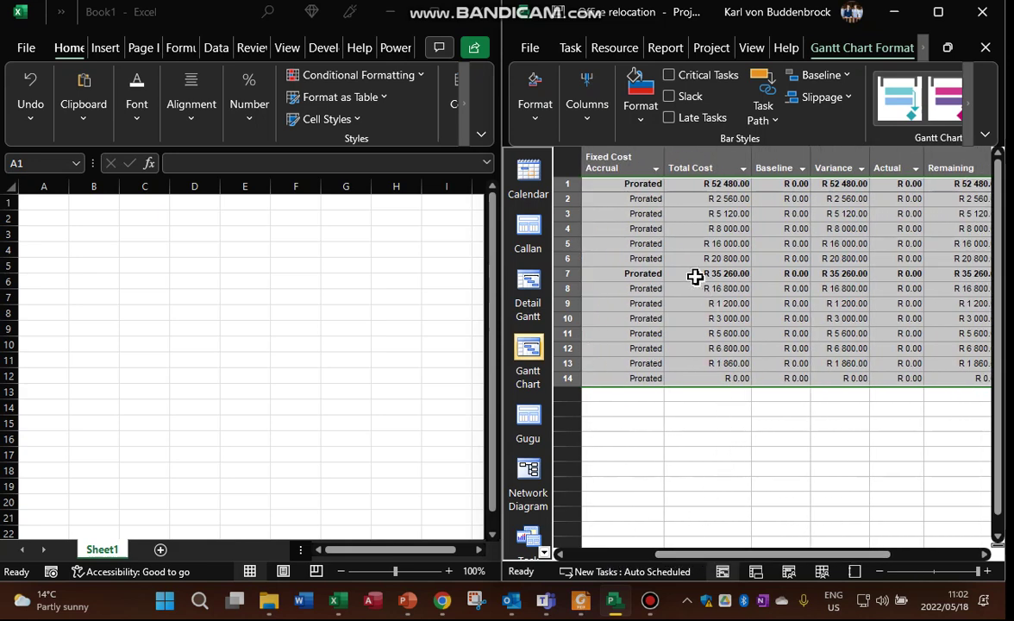
pyautogui.rightClick(692, 215)
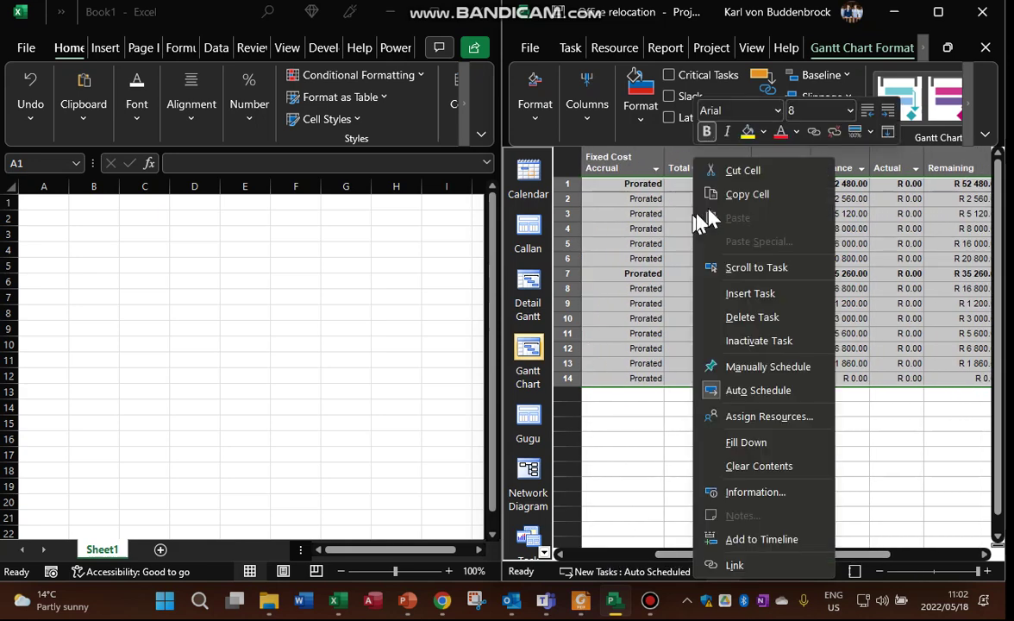
pyautogui.click(731, 197)
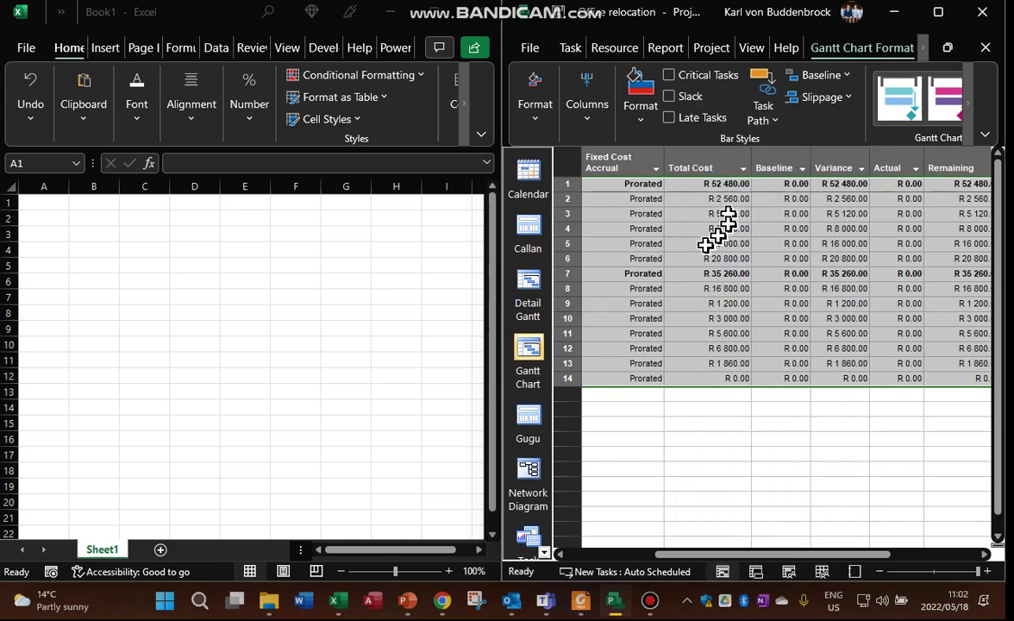
# Step: In the Excel workbook, paste the copied project data at cell A1 as a link in HTML format
pyautogui.click(37, 204)
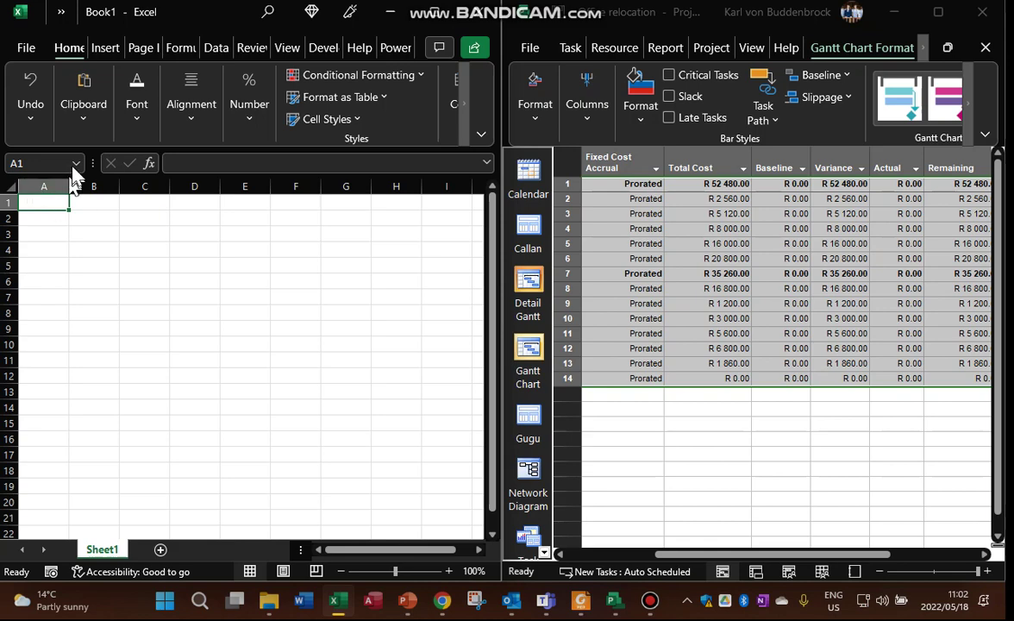
pyautogui.click(81, 106)
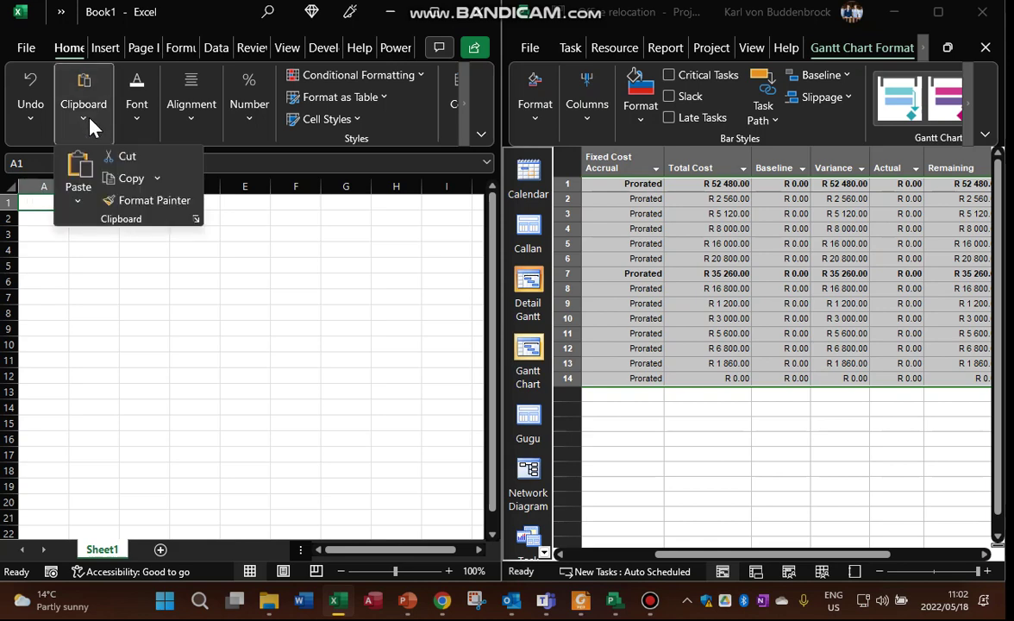
pyautogui.click(78, 201)
pyautogui.click(115, 277)
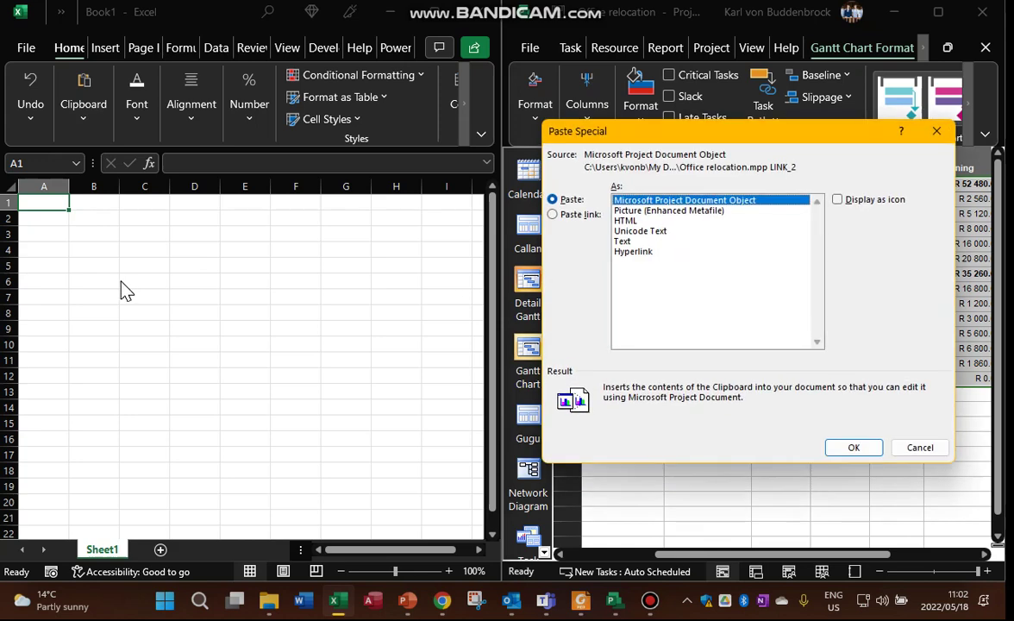
pyautogui.click(561, 220)
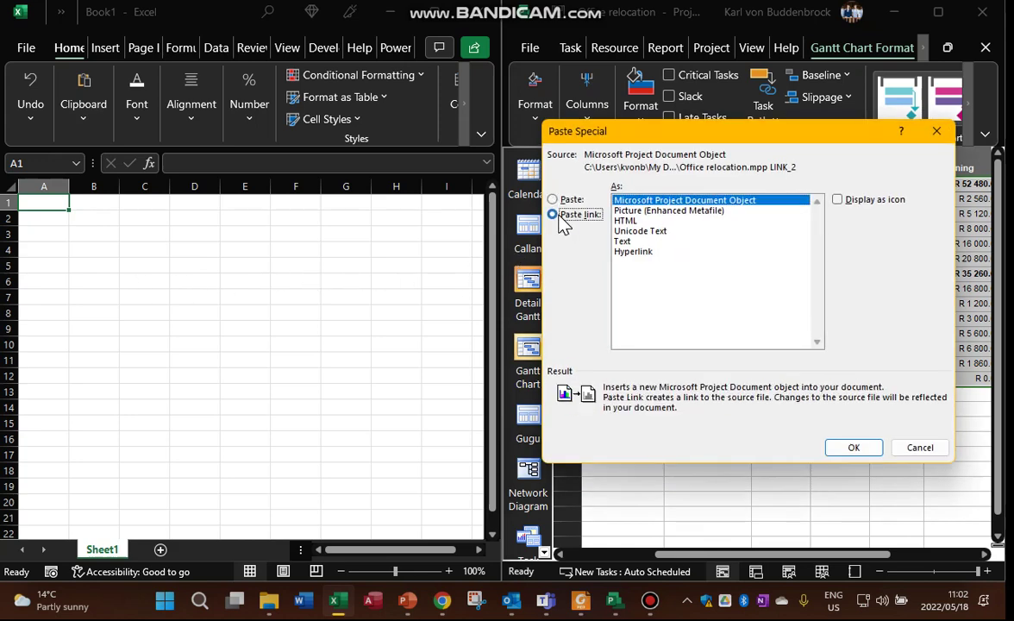
pyautogui.click(623, 220)
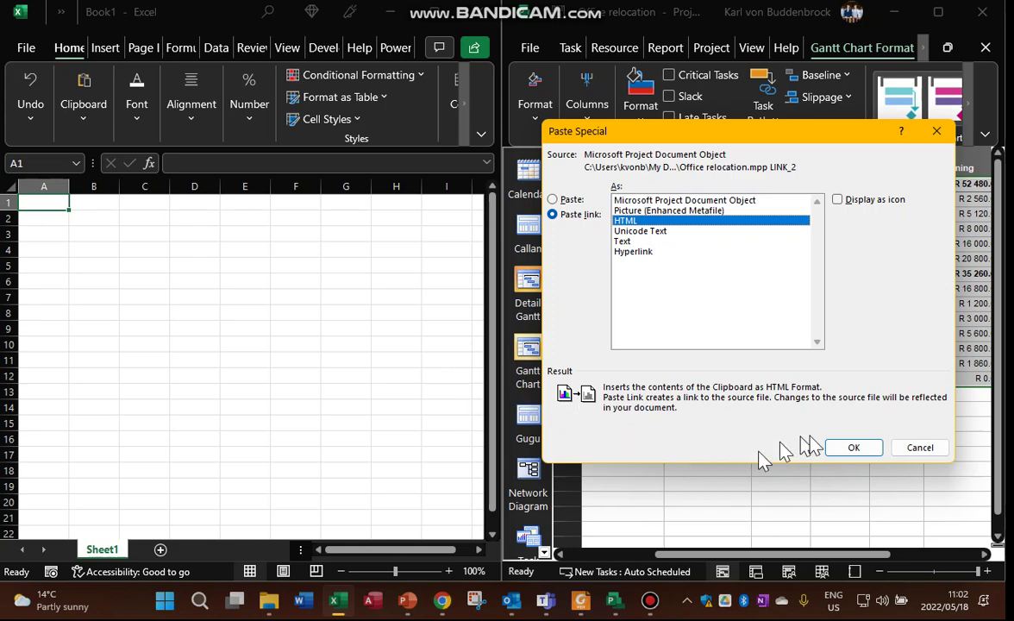
pyautogui.click(853, 448)
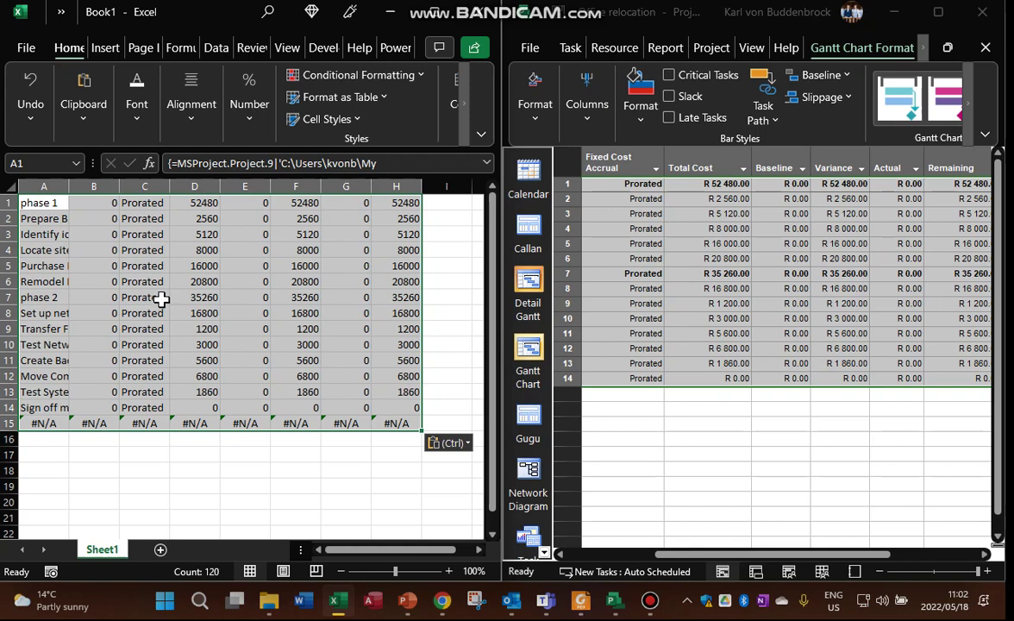
pyautogui.click(782, 228)
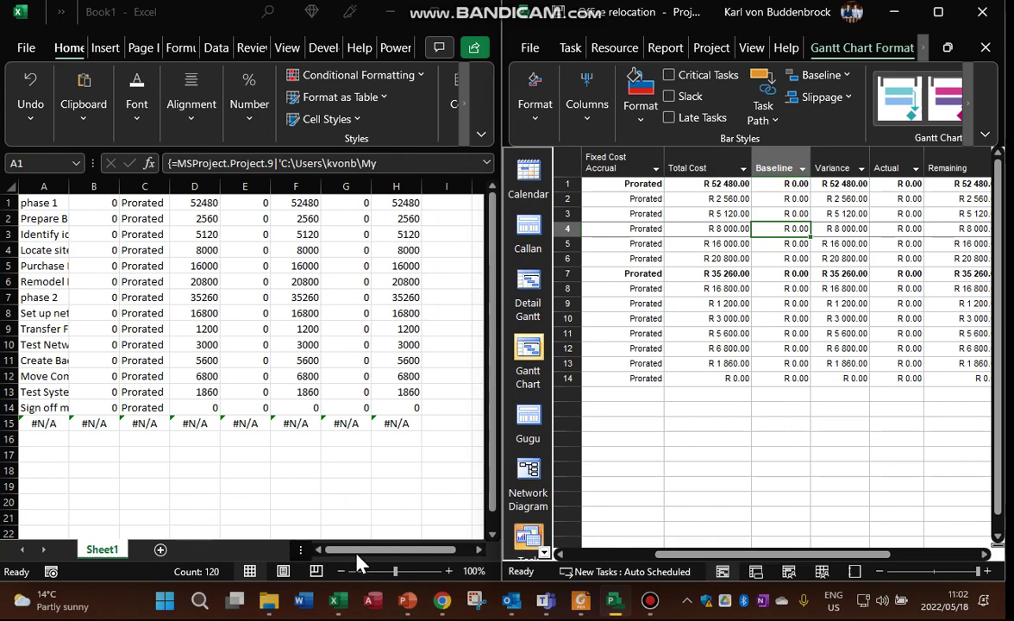
pyautogui.moveTo(698, 554); pyautogui.dragTo(608, 567)
pyautogui.click(671, 199)
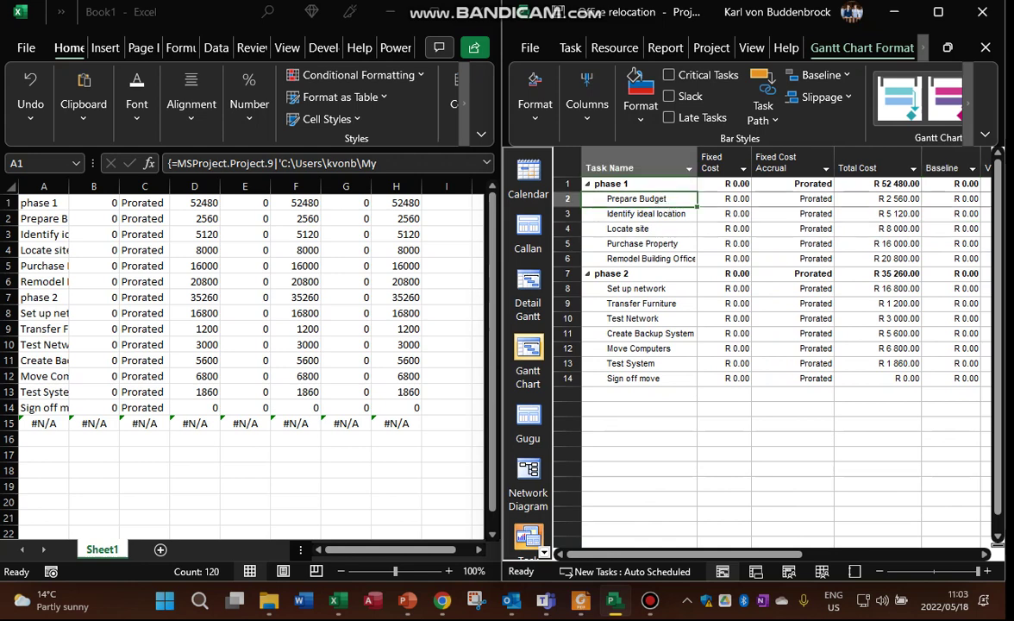
pyautogui.click(890, 199)
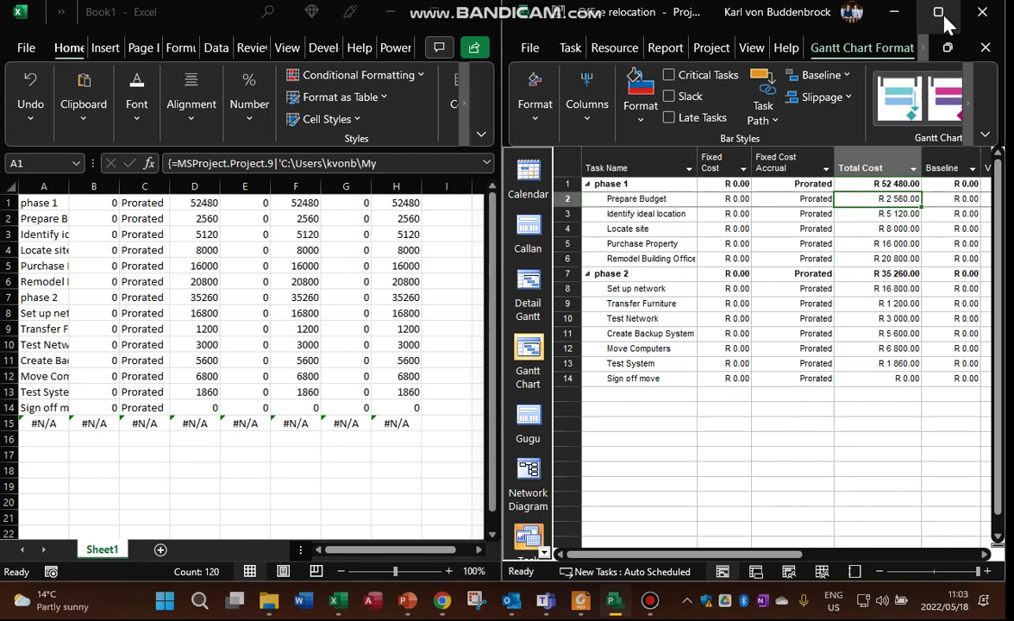
pyautogui.click(821, 572)
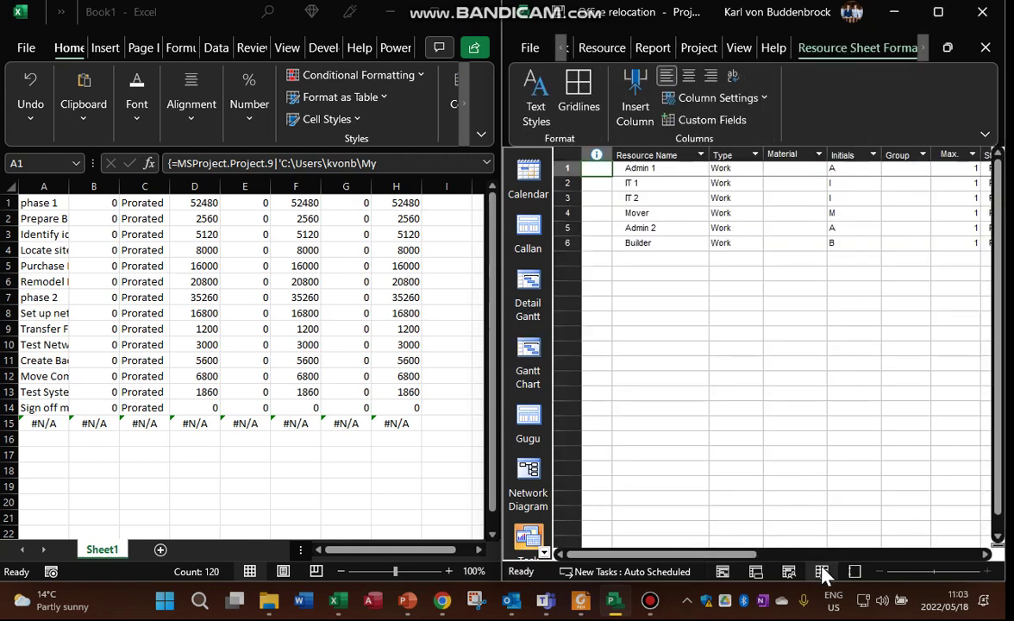
pyautogui.click(723, 573)
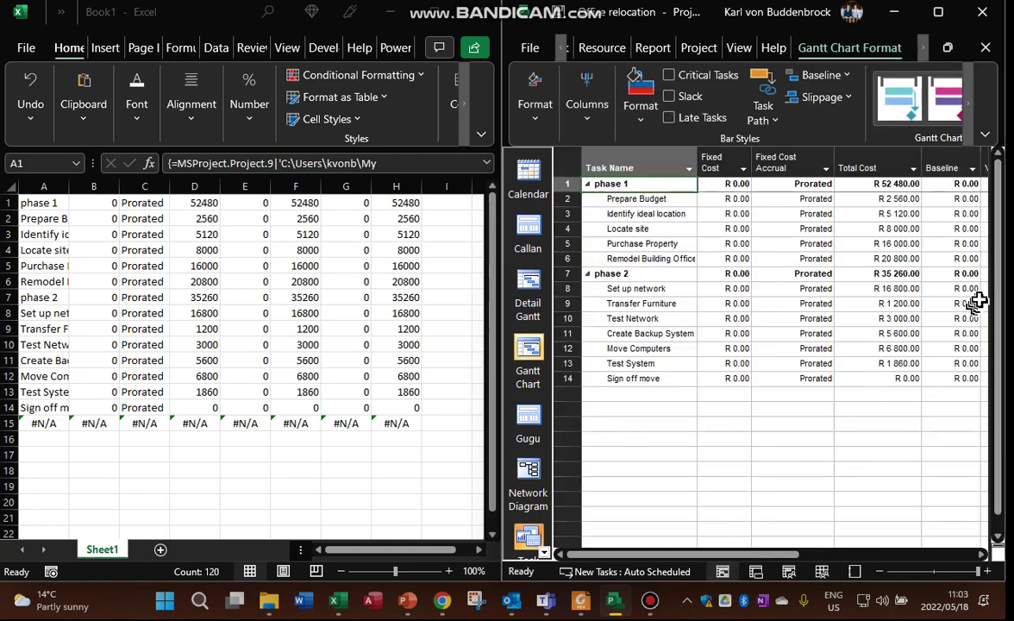
pyautogui.click(942, 15)
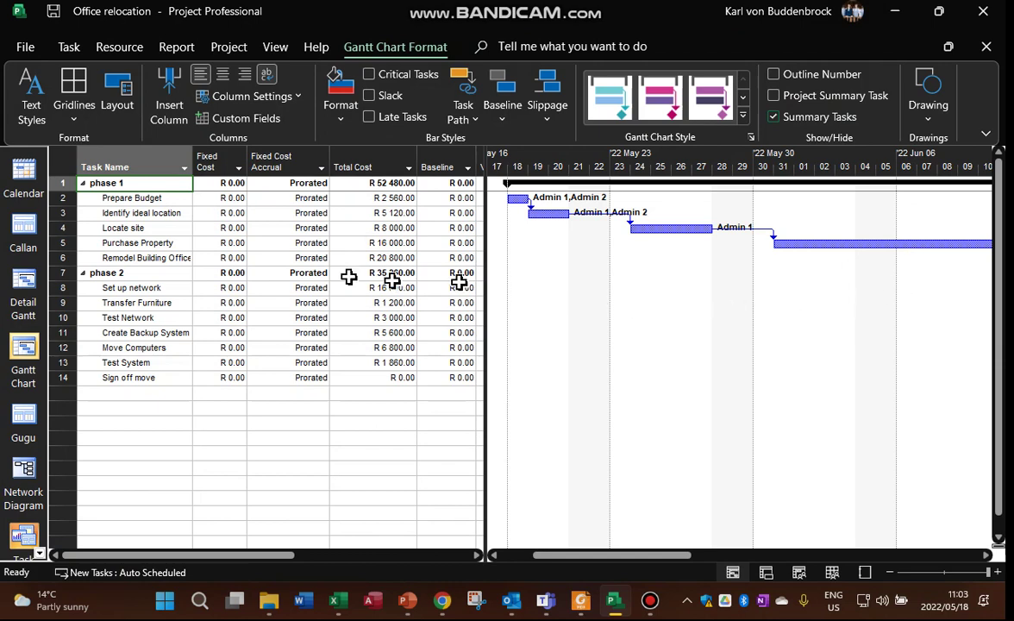
pyautogui.click(131, 199)
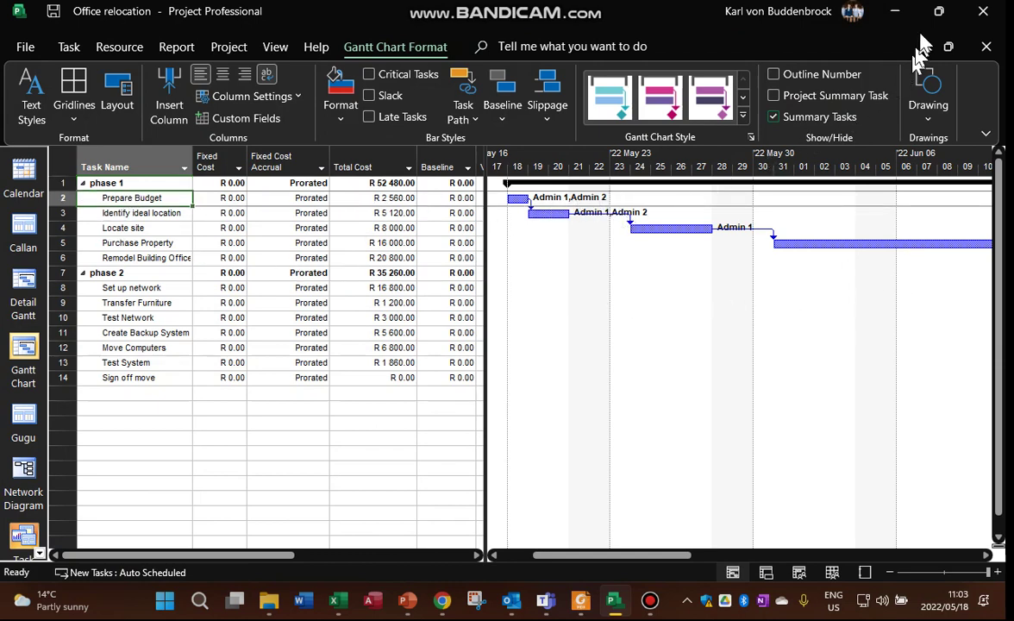
pyautogui.click(938, 12)
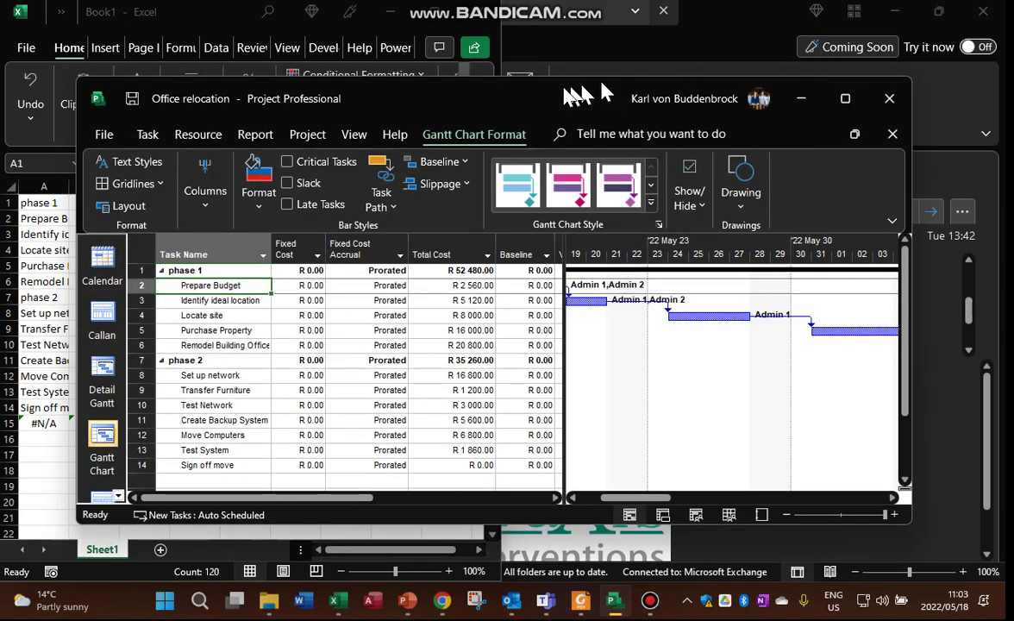
pyautogui.moveTo(600, 94); pyautogui.dragTo(1011, 2)
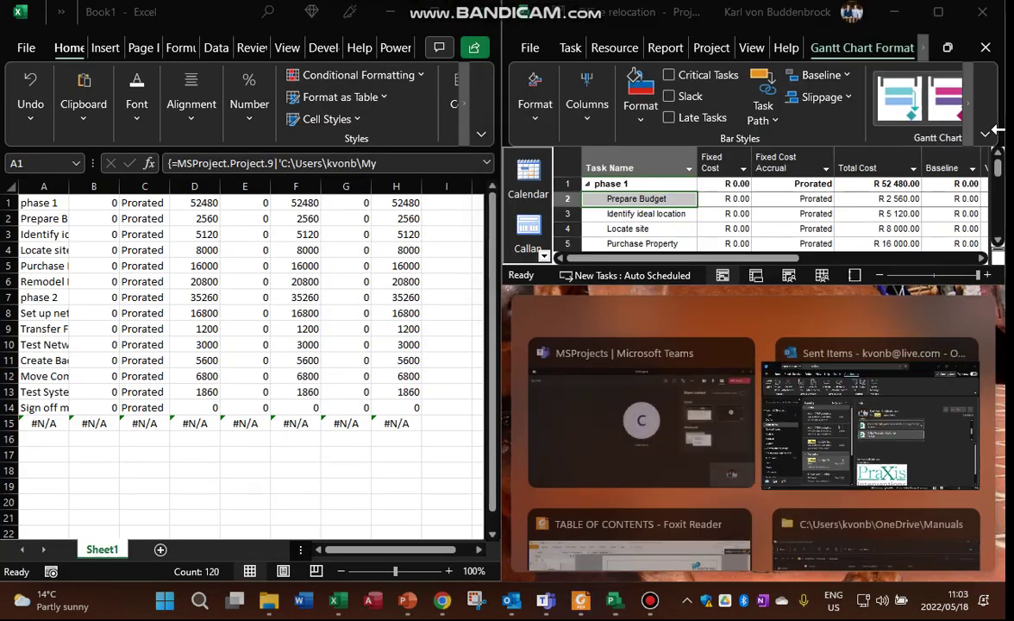
pyautogui.click(937, 17)
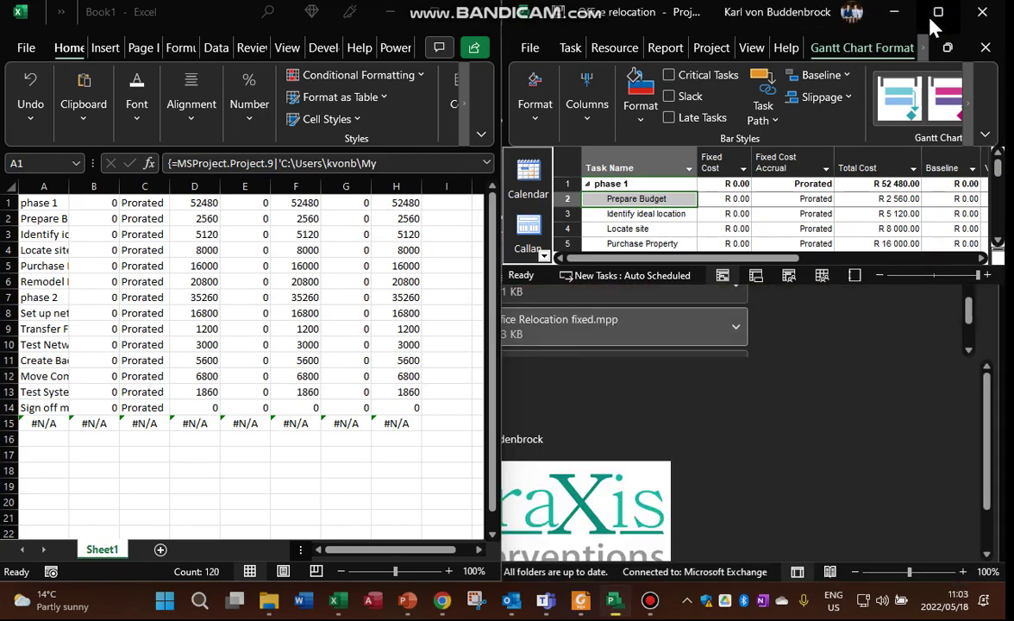
pyautogui.moveTo(560, 16); pyautogui.dragTo(384, 35)
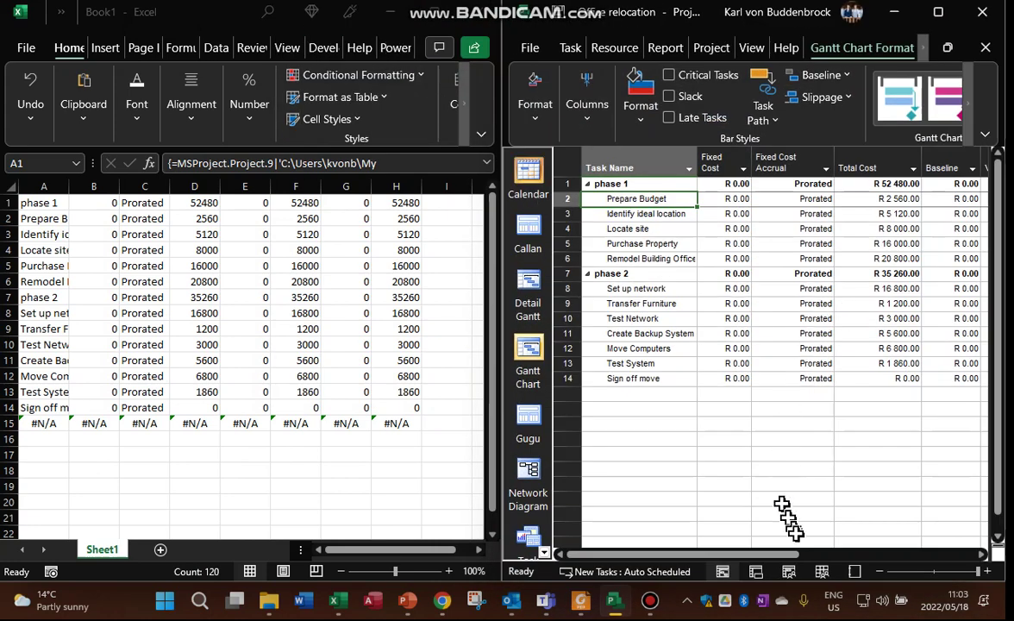
# Step: In the project's Resource Sheet, set the standard rate of Admin 1 to R 300.00/hr
pyautogui.click(821, 573)
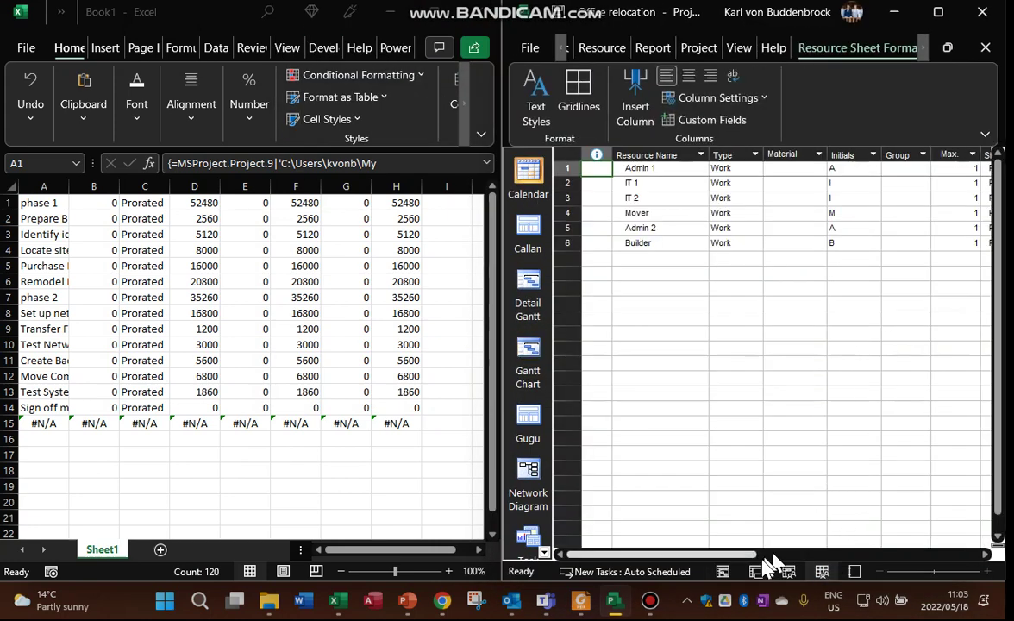
pyautogui.moveTo(739, 557); pyautogui.dragTo(839, 561)
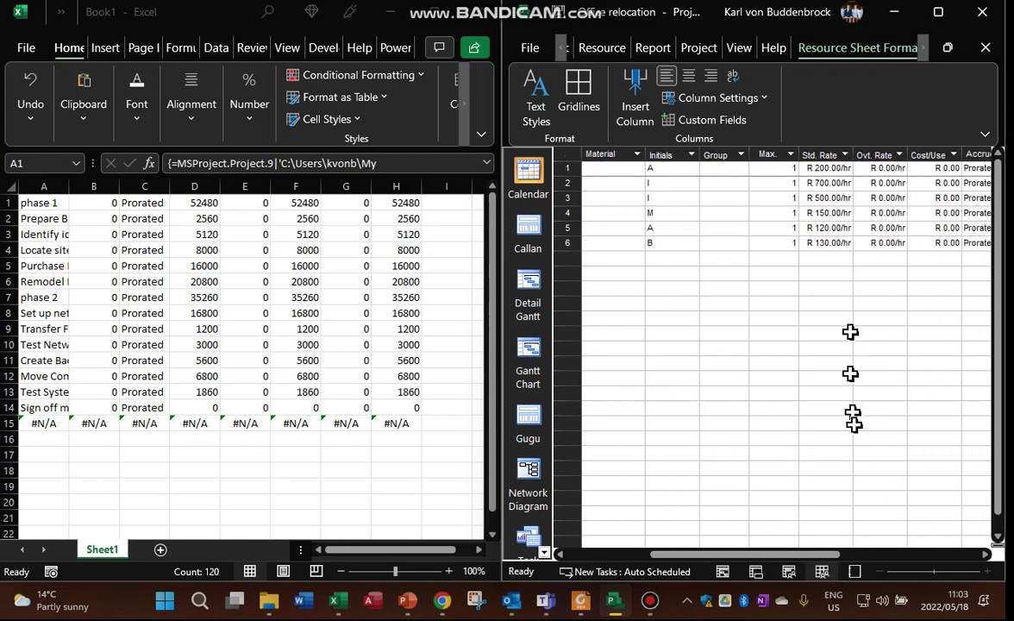
pyautogui.moveTo(807, 557); pyautogui.dragTo(876, 566)
pyautogui.click(723, 167)
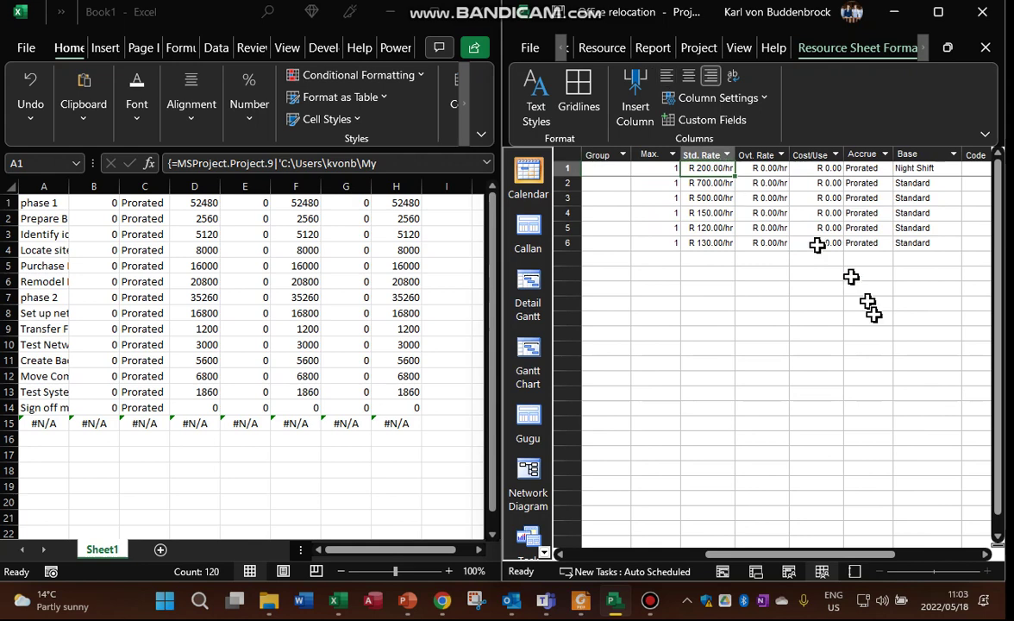
pyautogui.write('30')
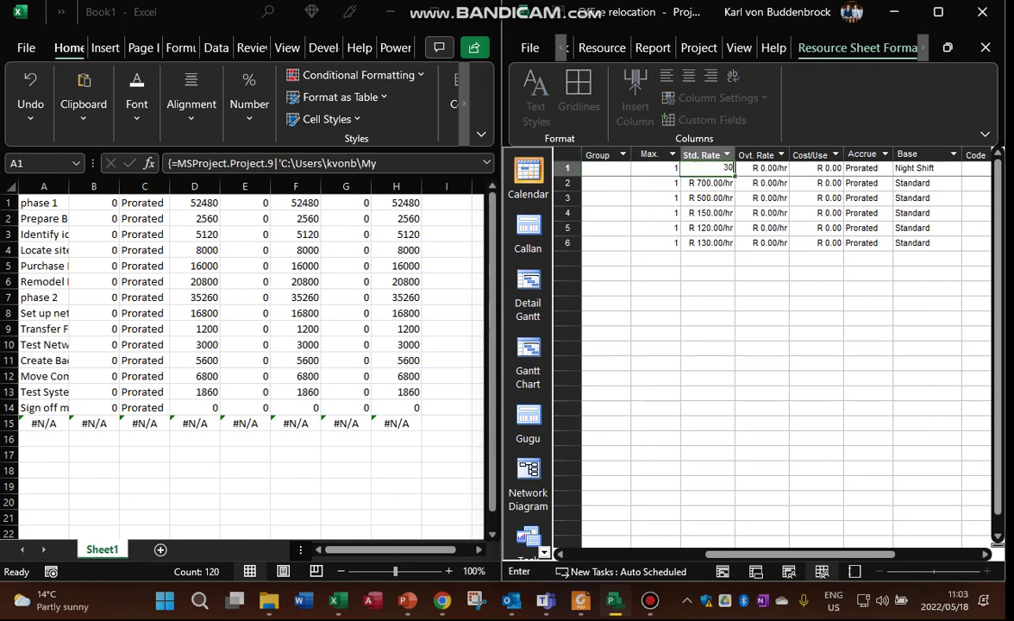
pyautogui.write('0')
pyautogui.press('Return')
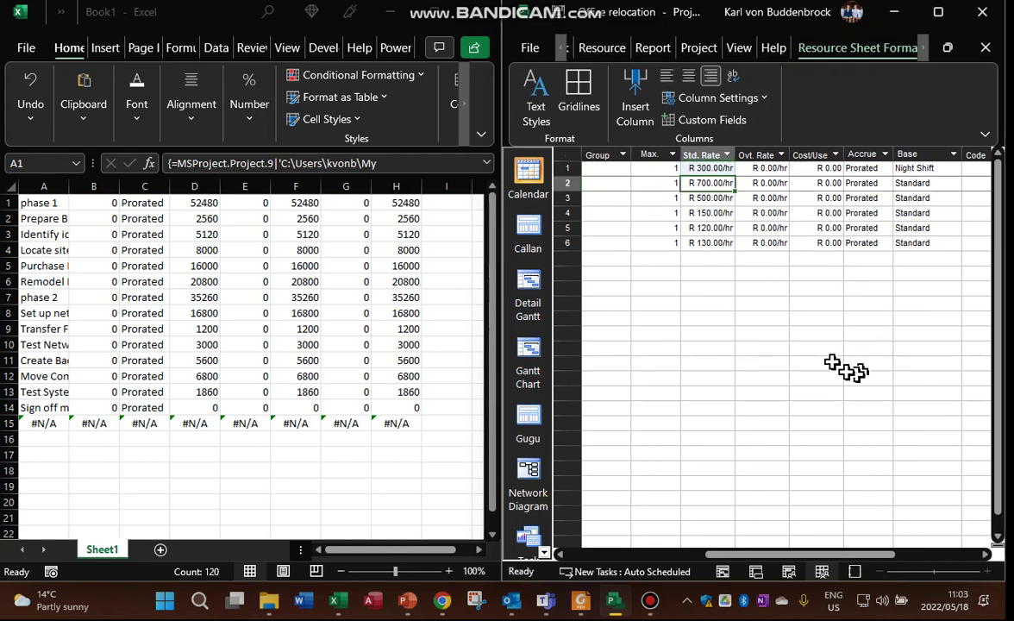
# Step: Set the standard rate of the Admin 2 resource to R 150.00/hr
pyautogui.click(716, 228)
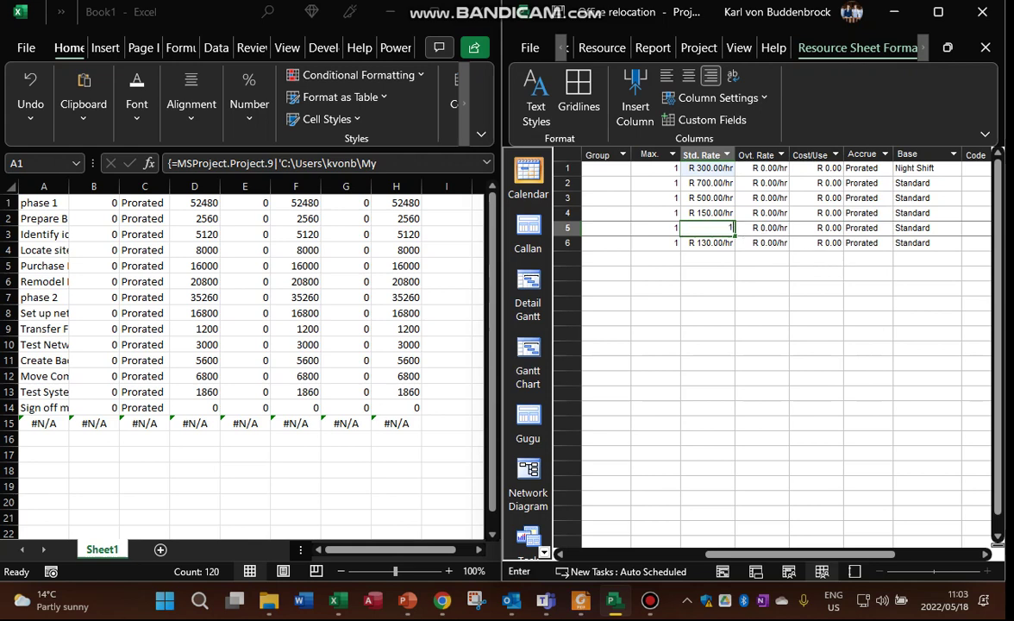
pyautogui.write('150')
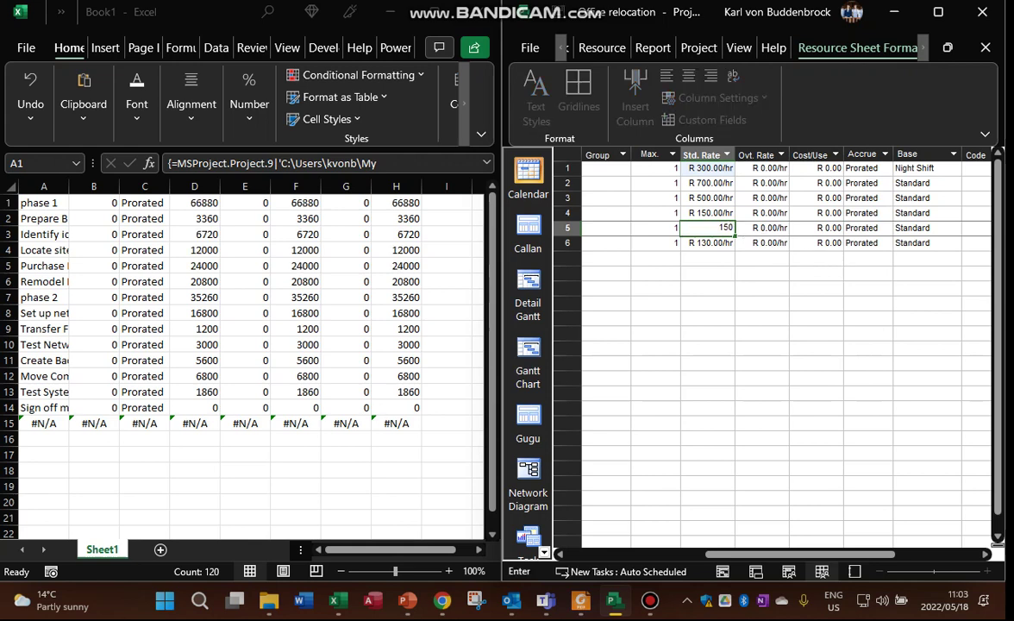
pyautogui.press('Return')
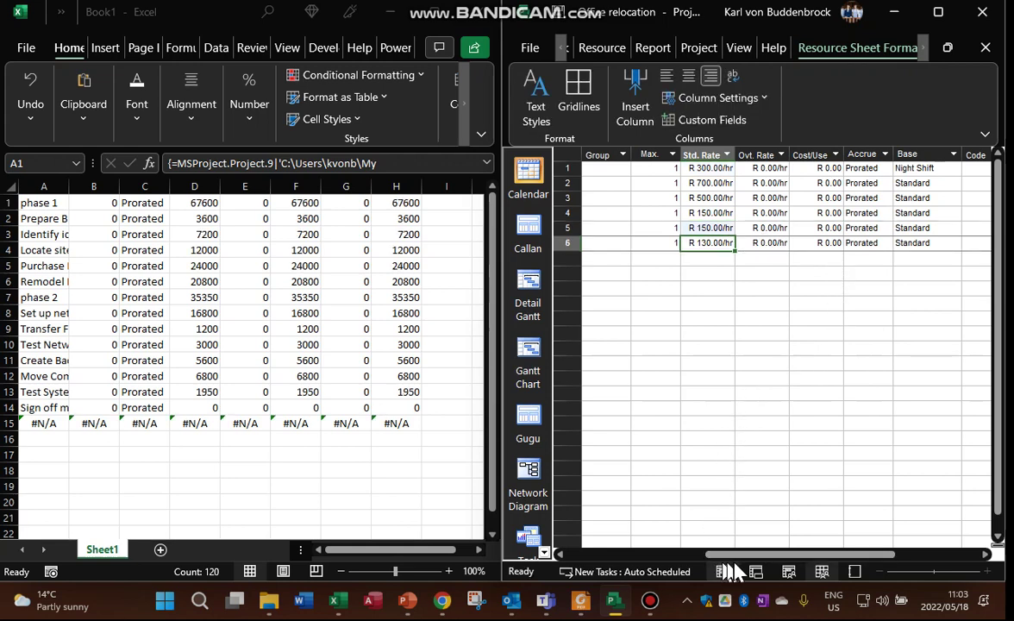
# Step: In the project's Gantt Chart view, set the Baseline for the entire project
pyautogui.moveTo(740, 557); pyautogui.dragTo(577, 556)
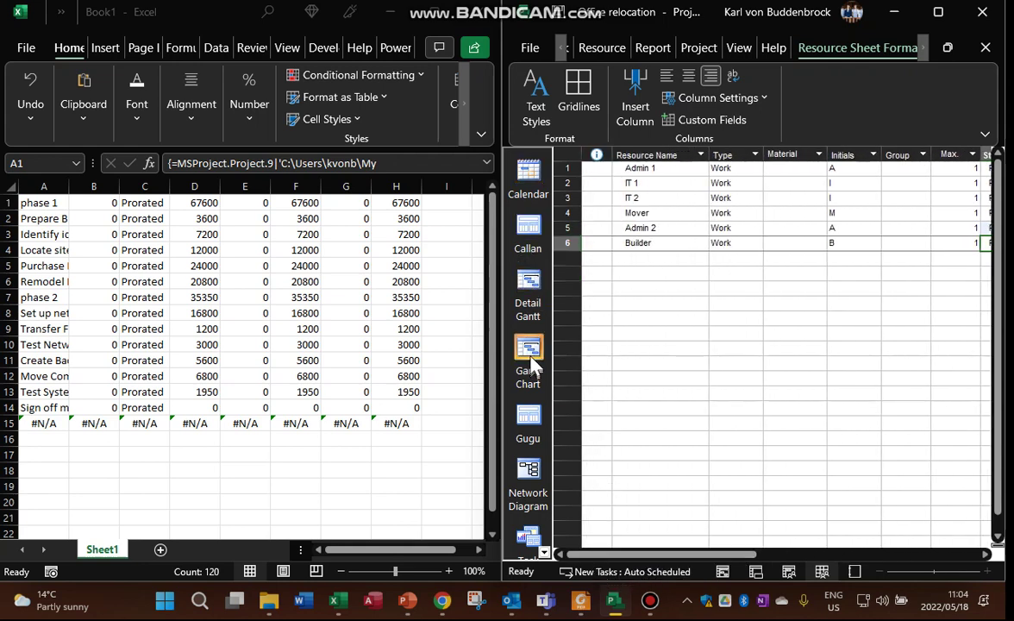
pyautogui.click(531, 359)
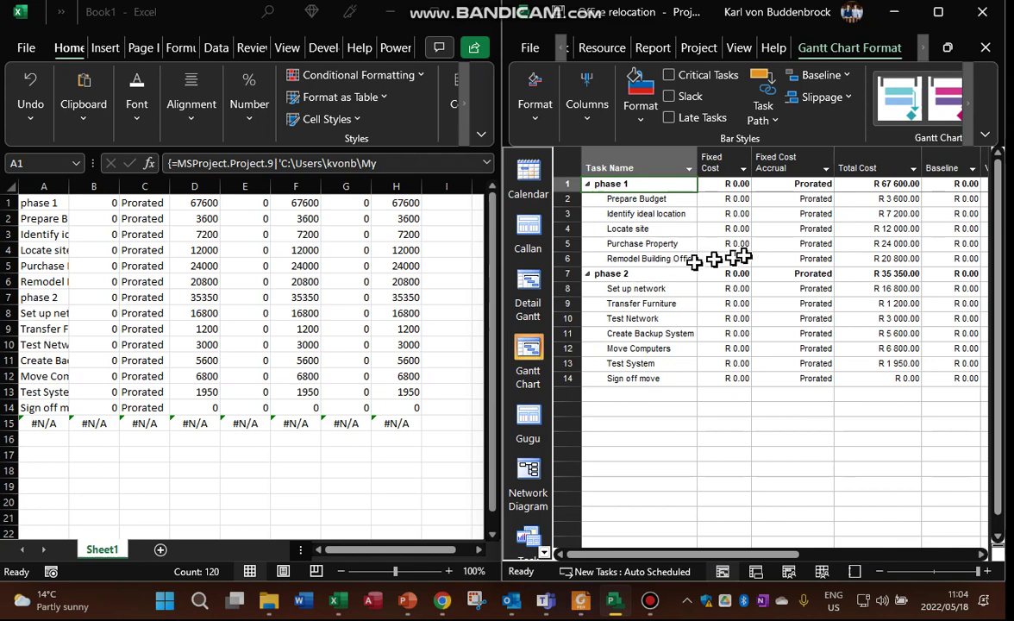
pyautogui.click(983, 554)
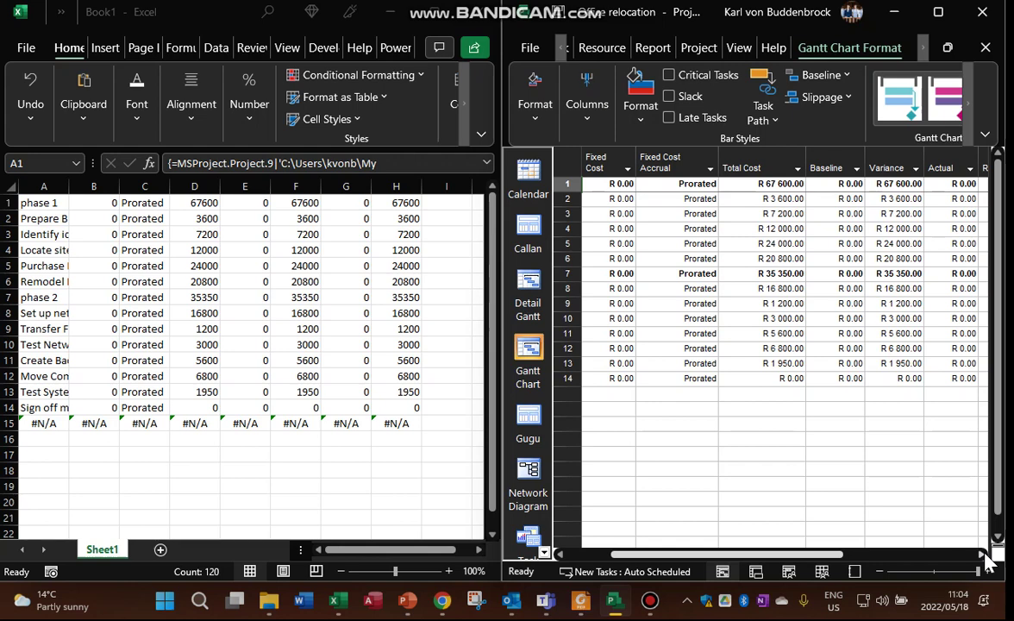
pyautogui.moveTo(796, 556); pyautogui.dragTo(735, 559)
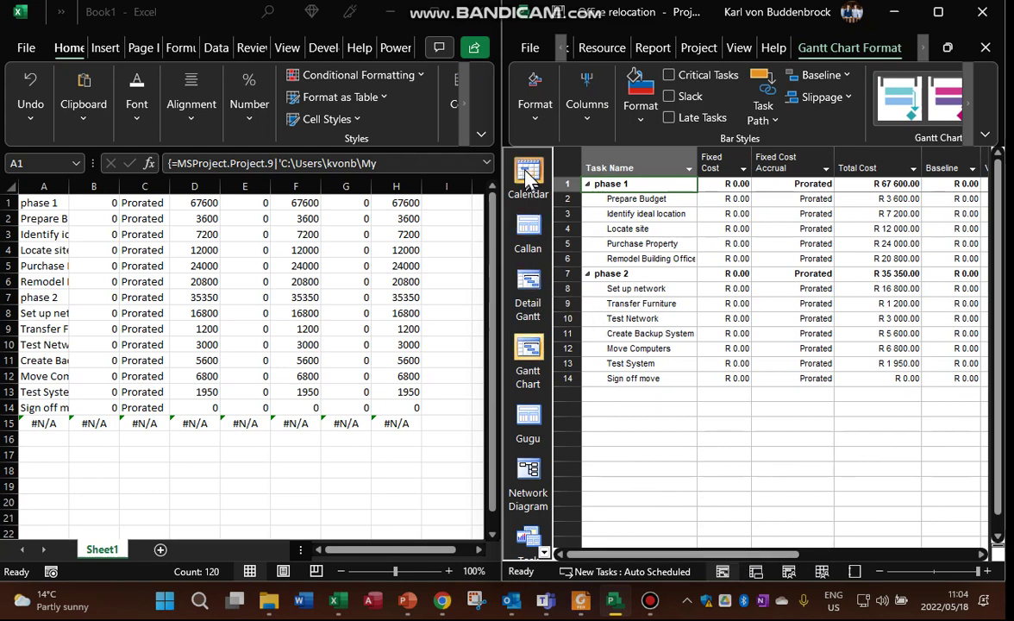
pyautogui.click(528, 349)
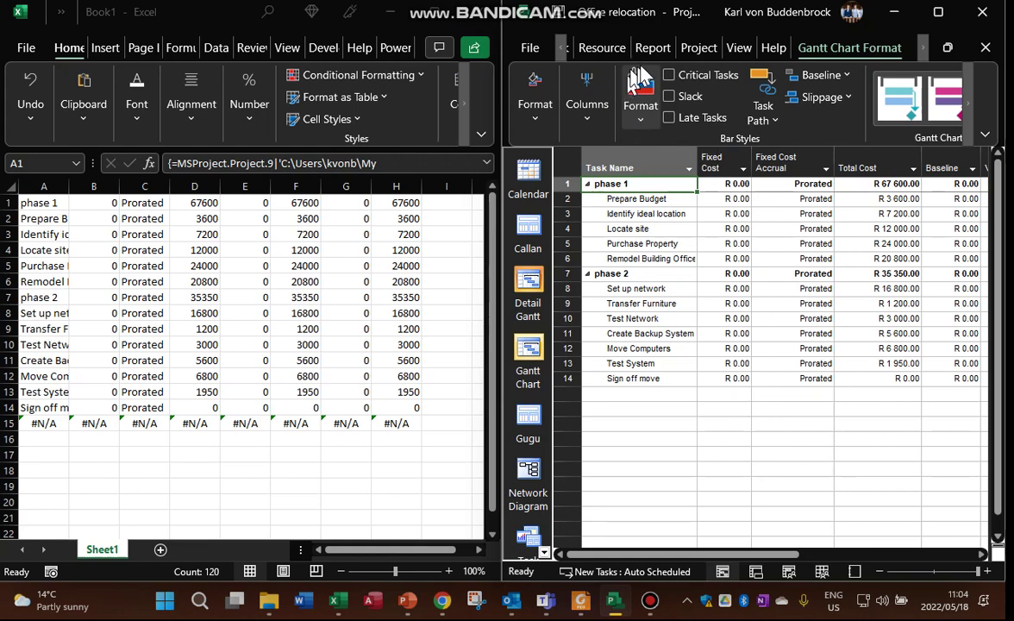
pyautogui.click(700, 49)
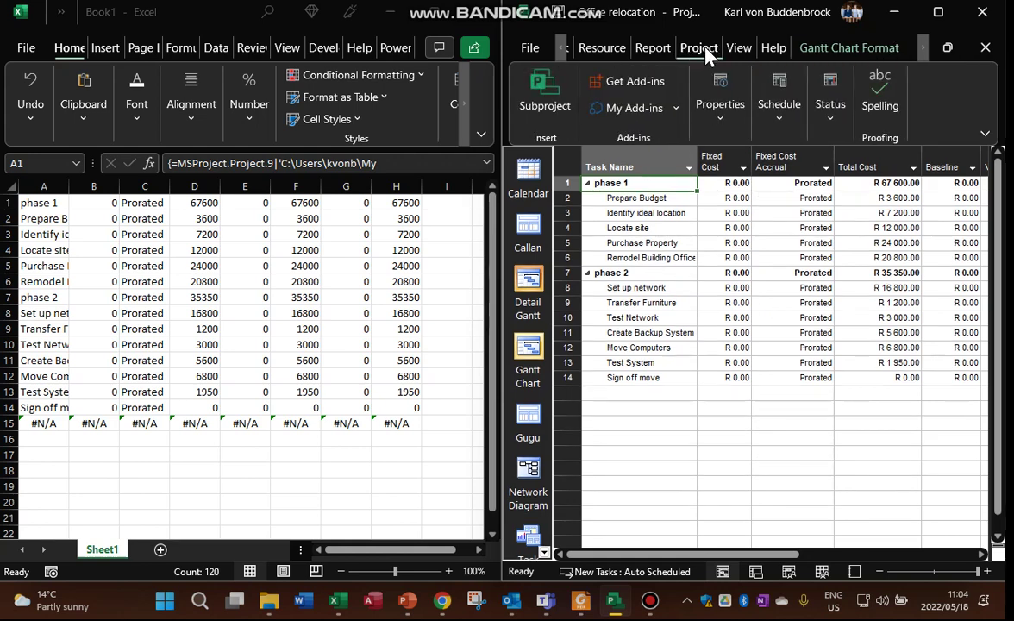
pyautogui.click(779, 116)
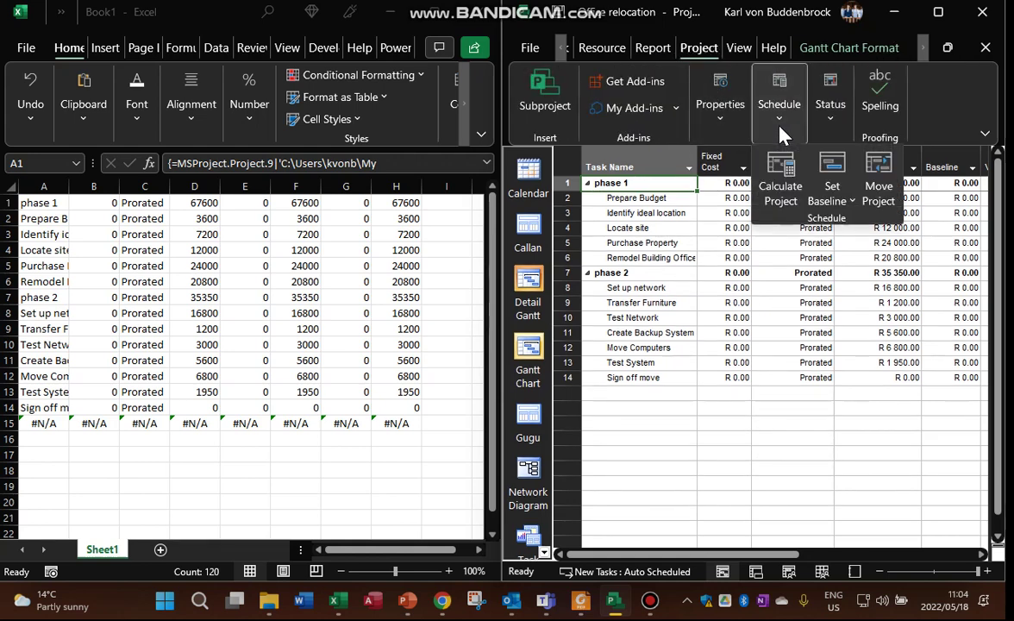
pyautogui.click(832, 194)
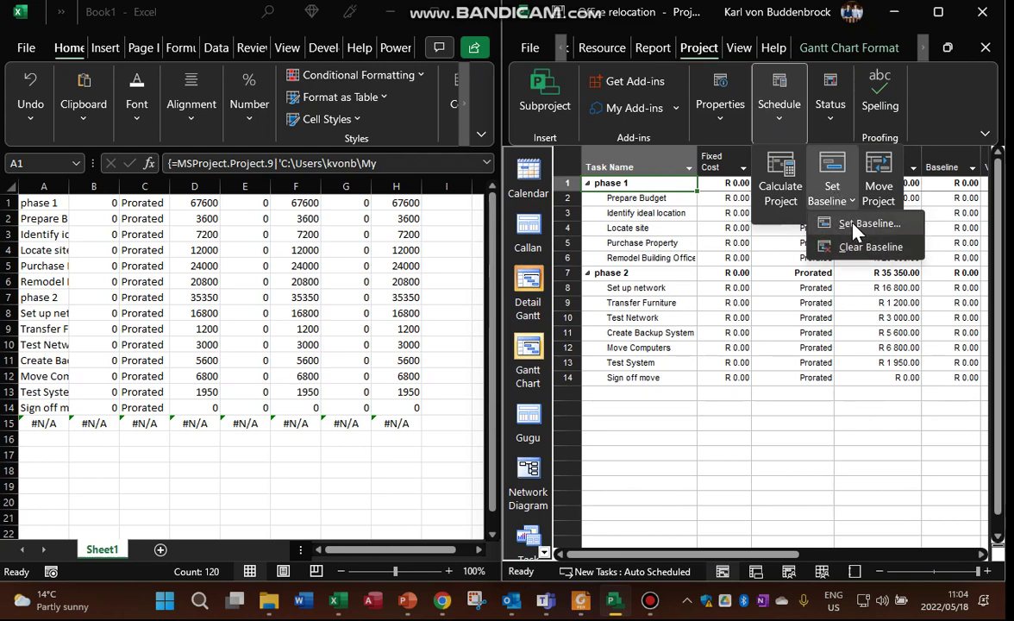
pyautogui.click(856, 226)
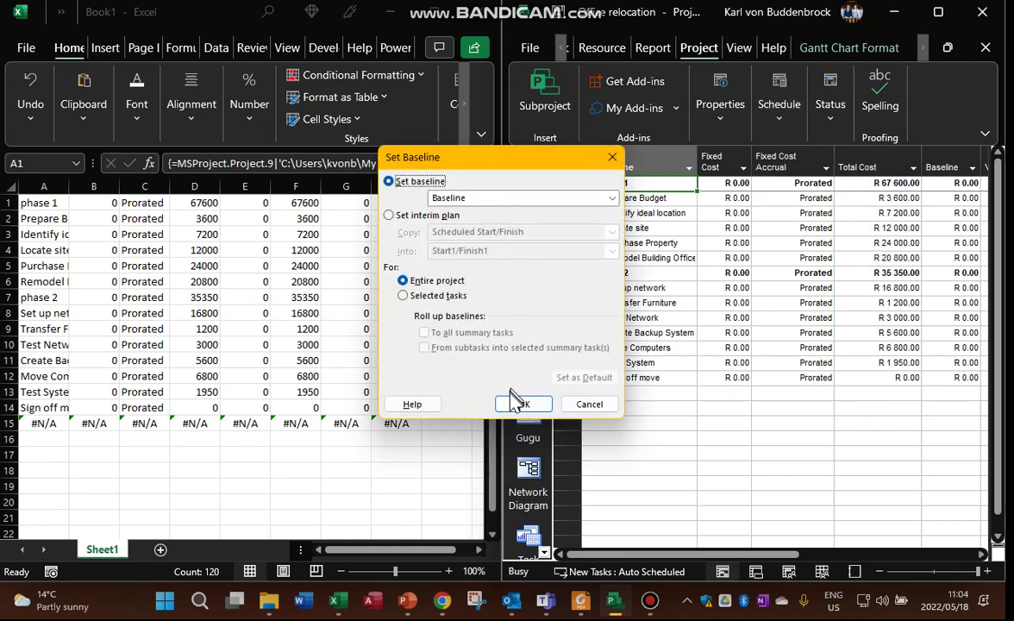
pyautogui.click(516, 401)
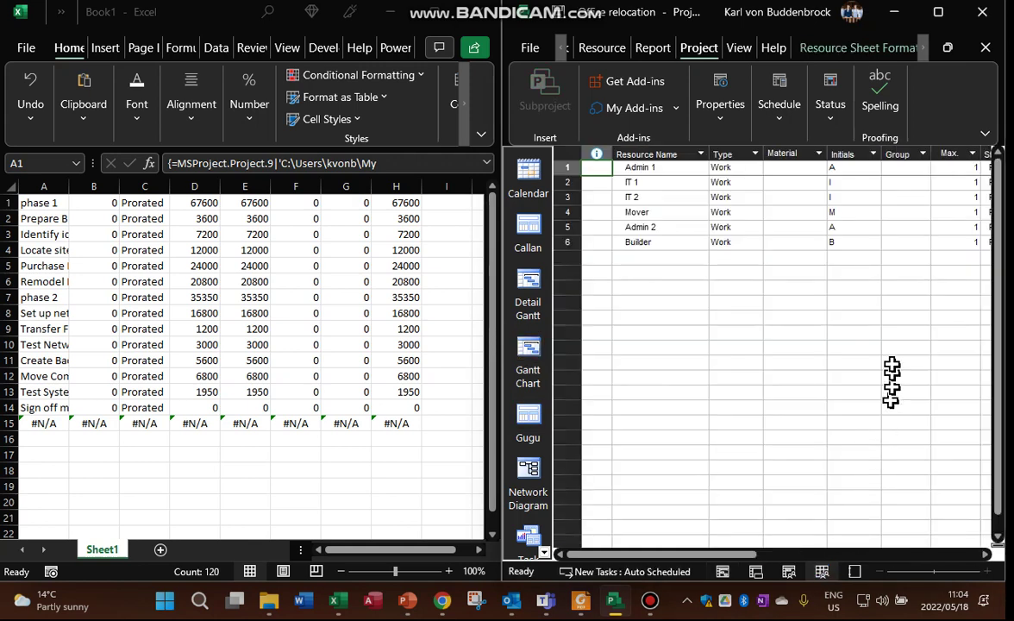
# Step: In the Resource Sheet, set the standard rate of the Admin 1 resource to R 350.00/hr
pyautogui.click(986, 555)
pyautogui.moveTo(867, 561); pyautogui.dragTo(784, 560)
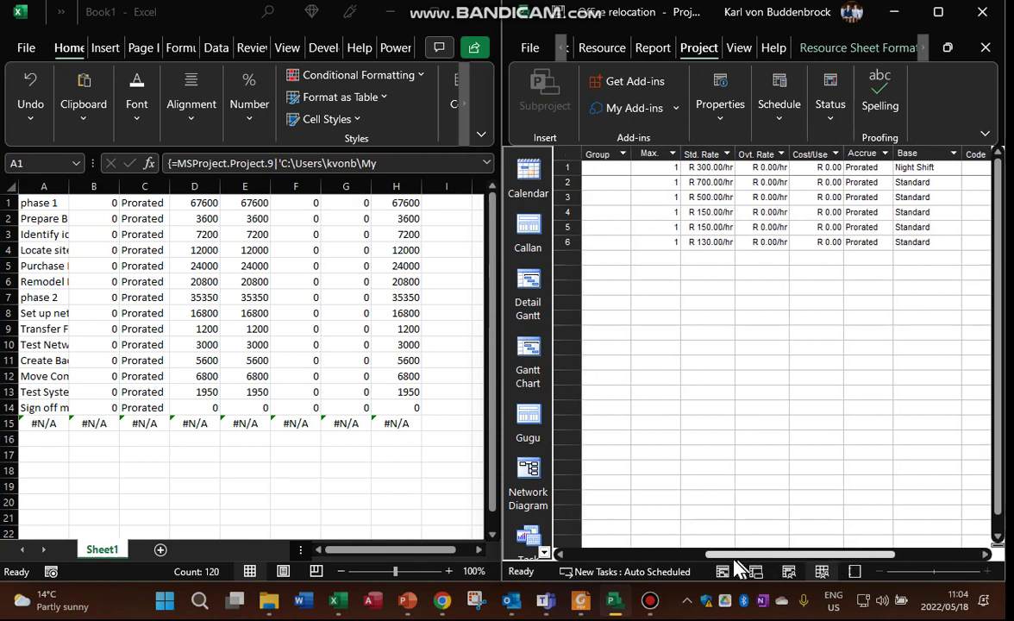
pyautogui.click(708, 169)
pyautogui.write('350')
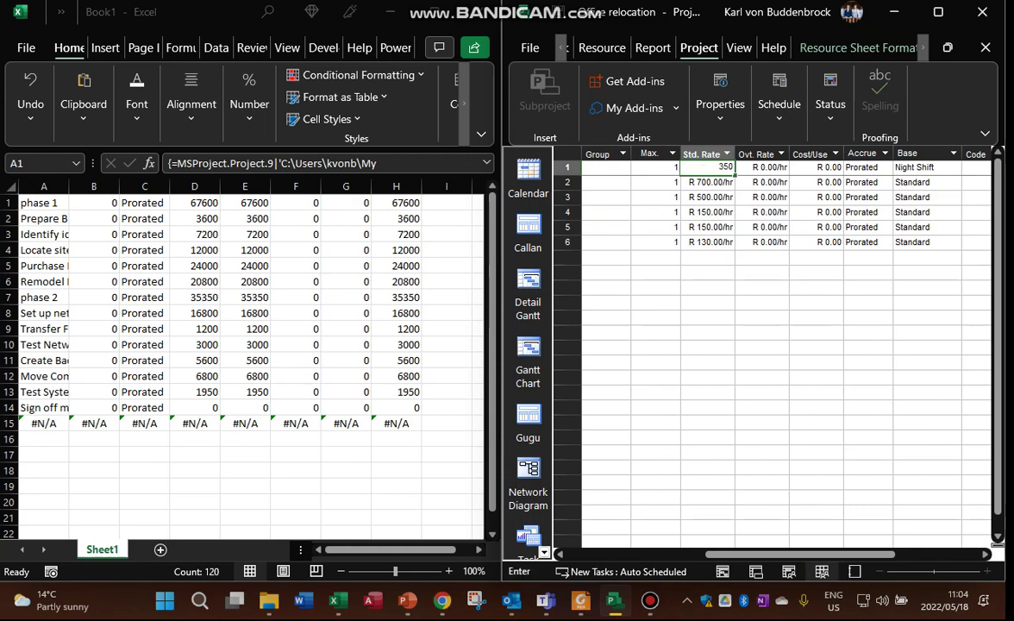
pyautogui.press('Return')
# Step: Set the standard rate of the Admin 2 resource to R 250.00/hr
pyautogui.press('Return')
pyautogui.press('Return')
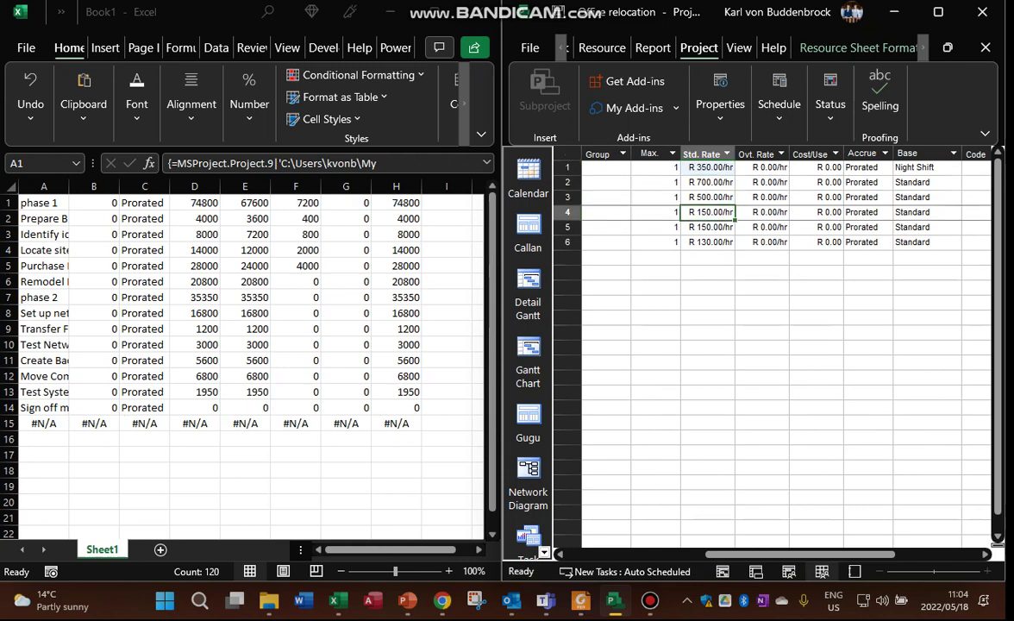
pyautogui.press('Return')
pyautogui.write('25')
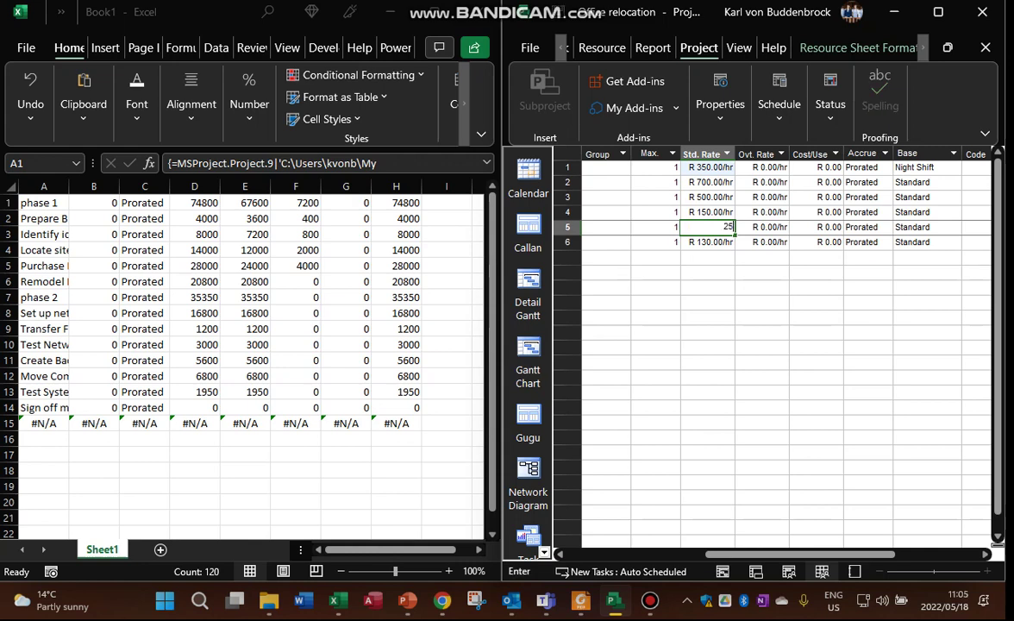
pyautogui.write('0.00/hr')
pyautogui.press('Return')
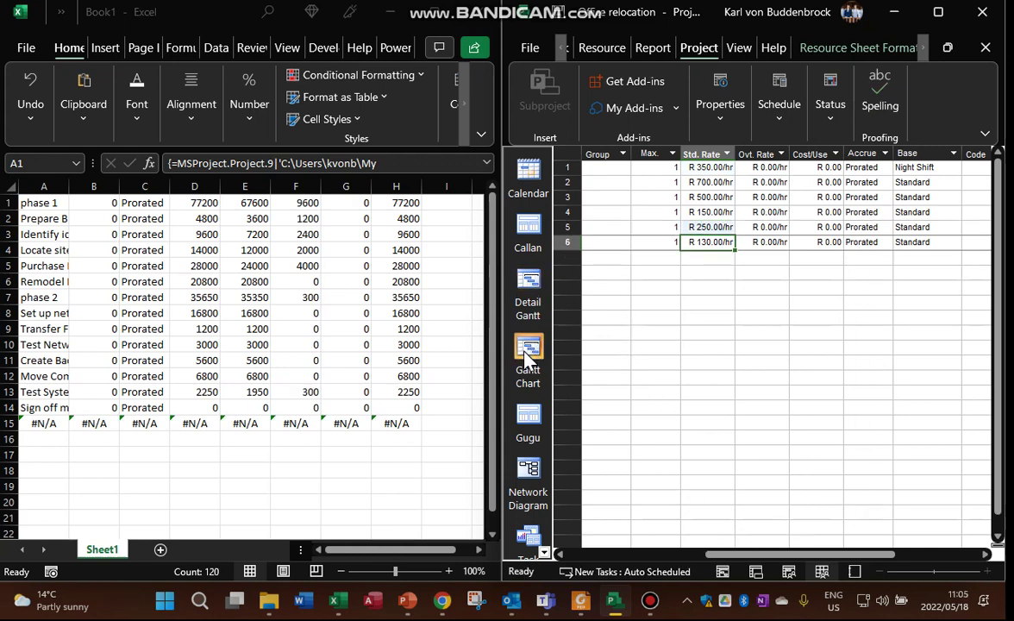
# Step: Compare the Variance costs of tasks 2 to 5 in the Gantt Chart's cost table with the linked cells F2:F5 in the Excel workbook
pyautogui.click(528, 354)
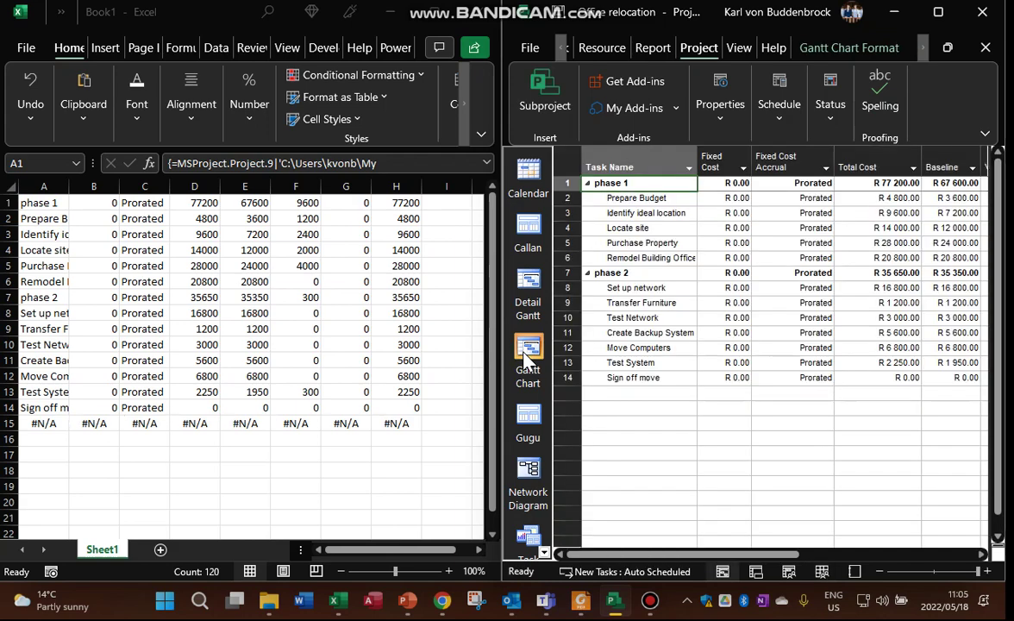
pyautogui.click(981, 555)
pyautogui.click(981, 555)
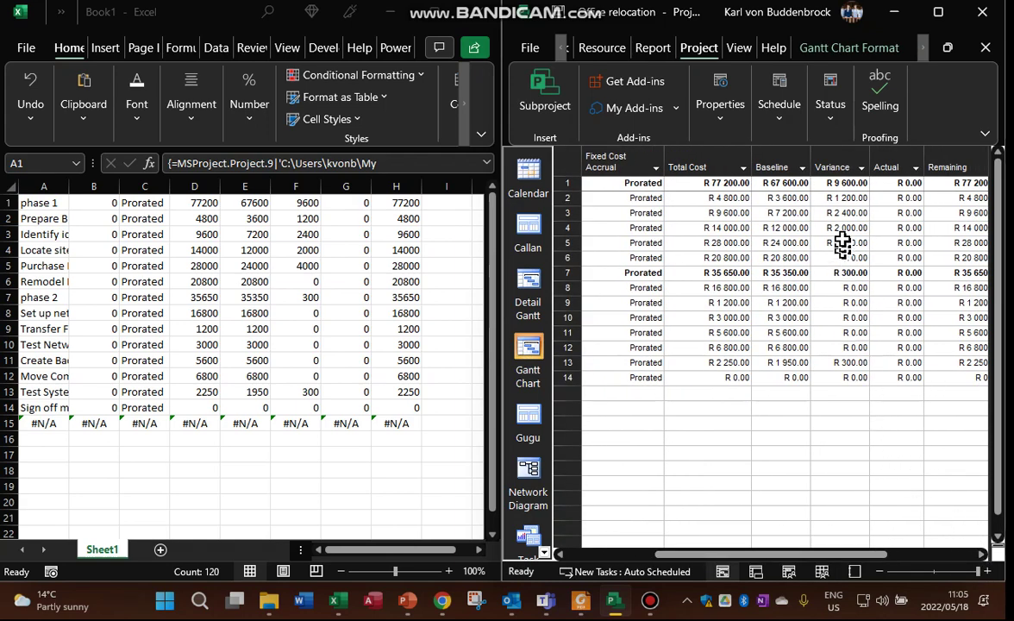
pyautogui.moveTo(848, 198); pyautogui.dragTo(842, 244)
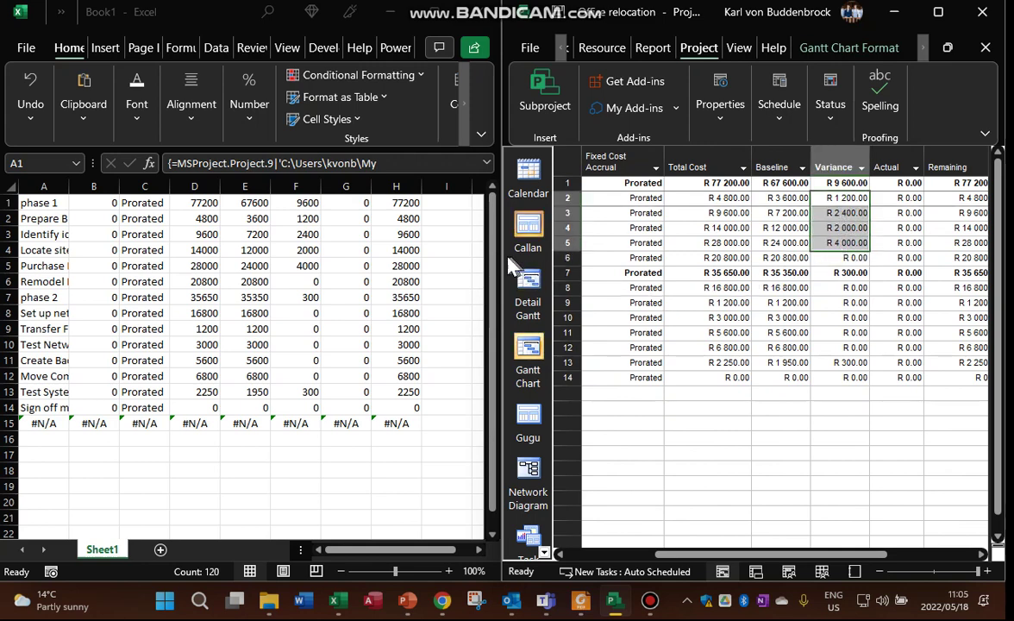
pyautogui.click(297, 218)
pyautogui.hotkey('ctrl', 'v')
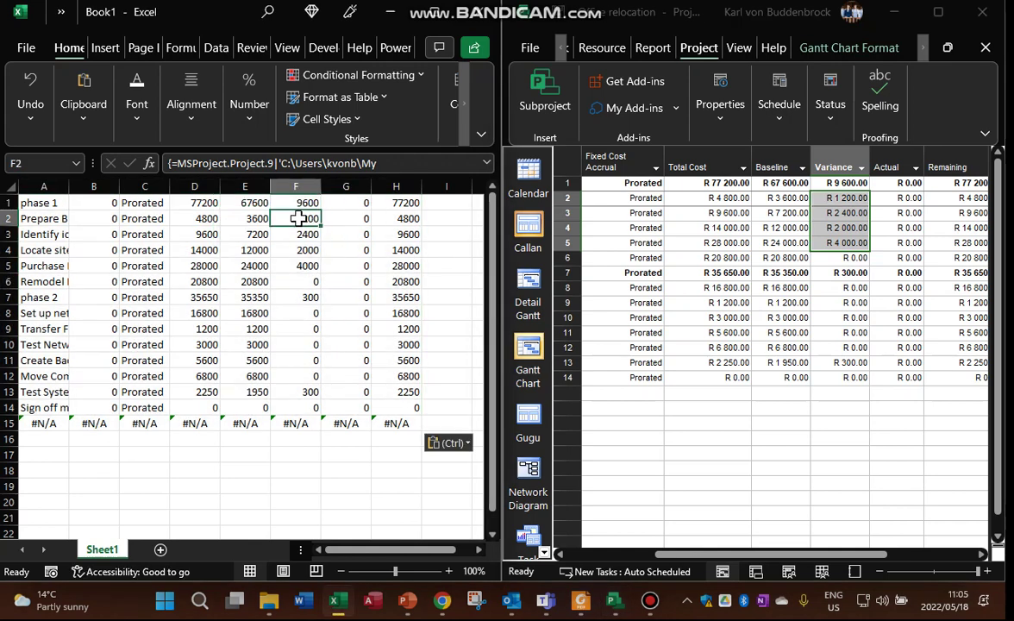
pyautogui.moveTo(298, 218); pyautogui.dragTo(295, 267)
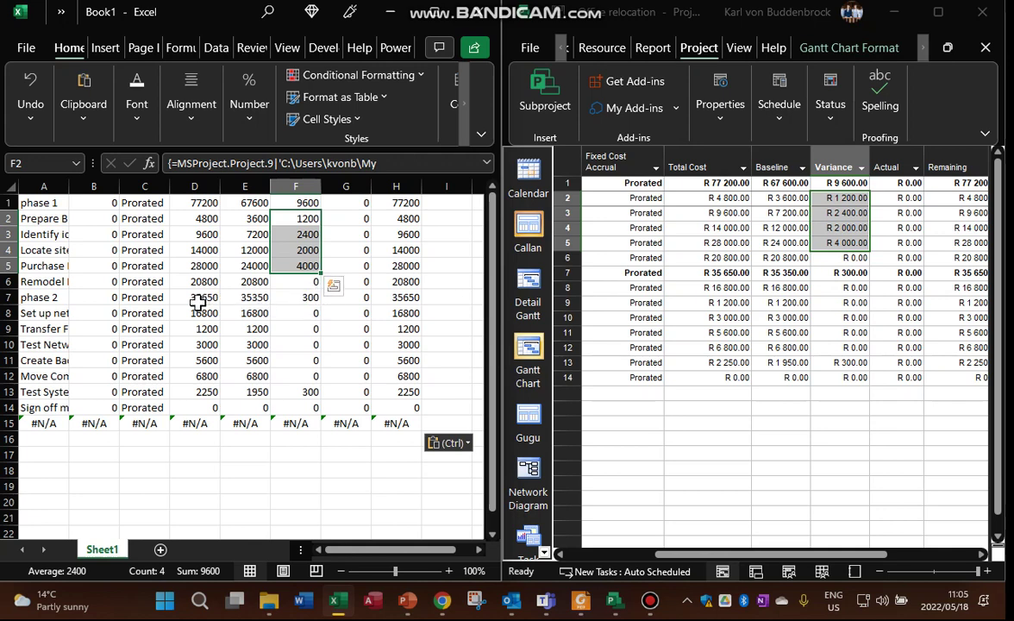
pyautogui.click(199, 299)
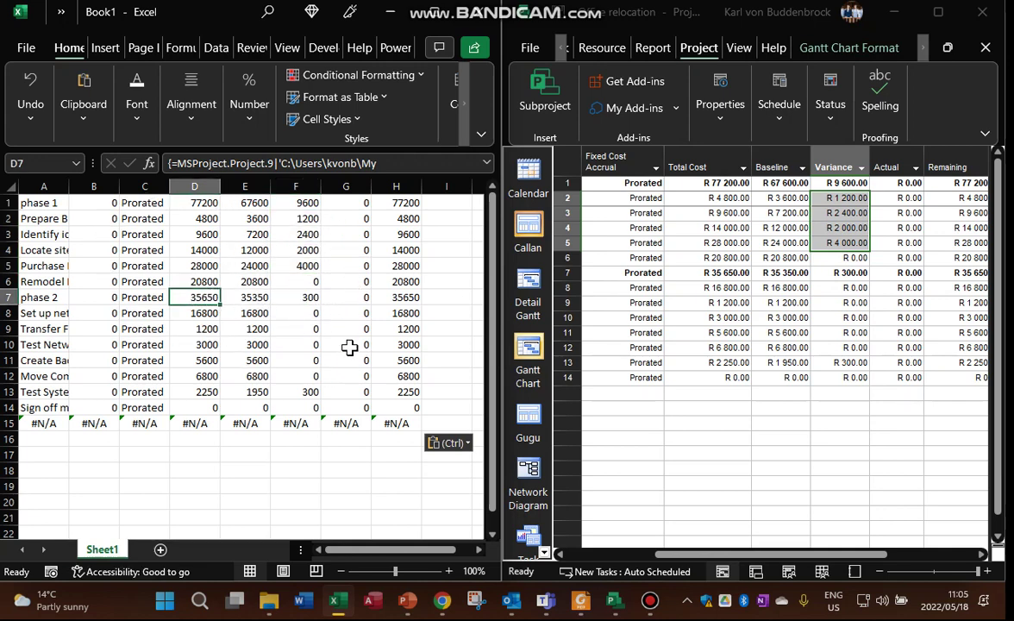